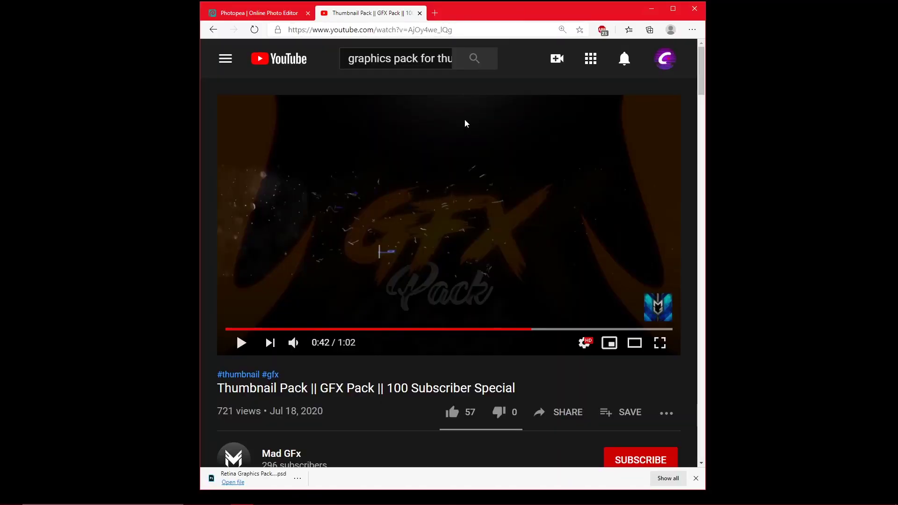
Find the mediafire.com link after 'Here is the Pack Link' in the video description and open it.
scroll(368, 266, "down", 3)
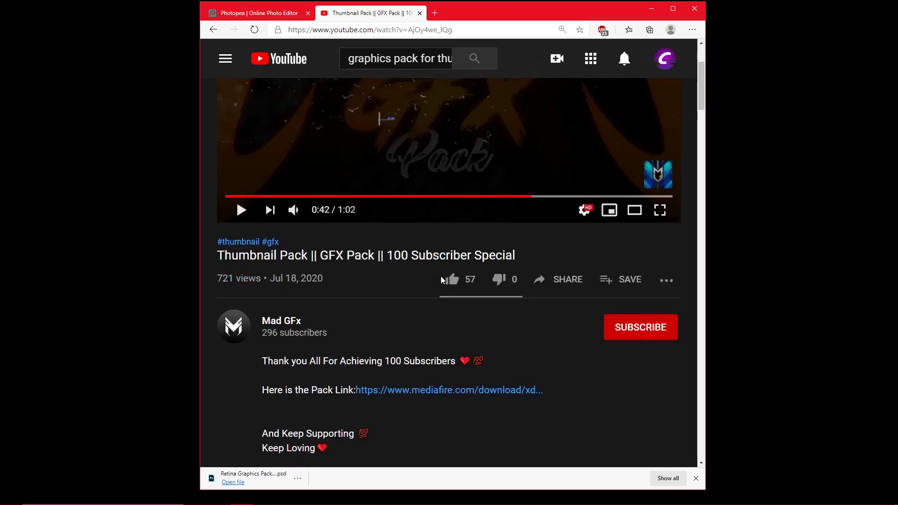
scroll(441, 276, "down", 1)
scroll(371, 296, "up", 5)
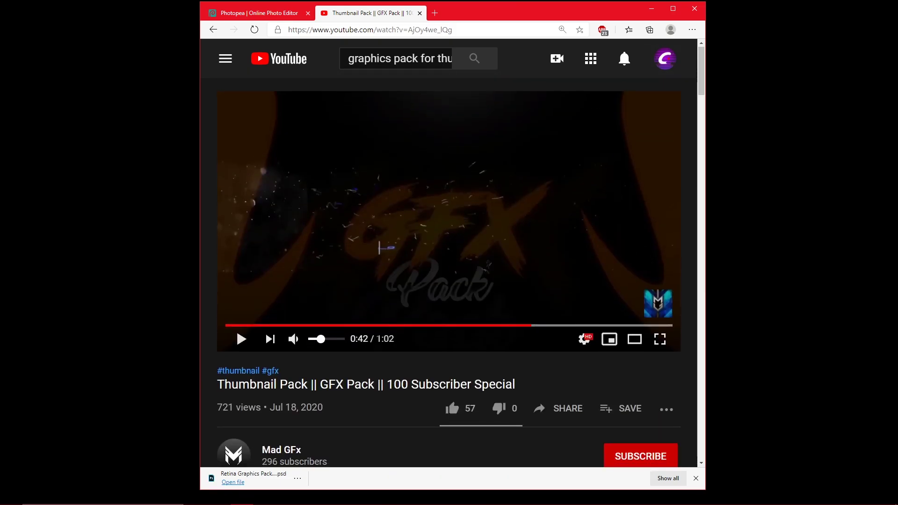
scroll(400, 325, "down", 3)
scroll(383, 360, "down", 3)
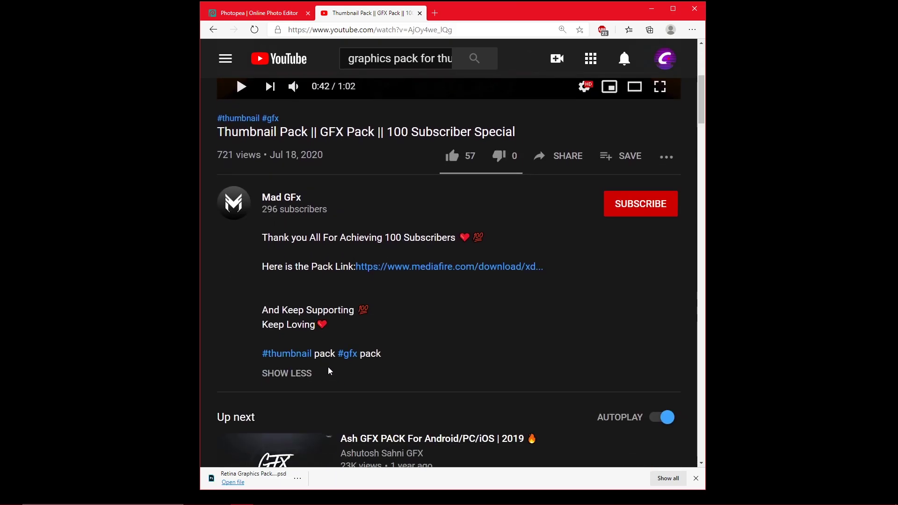
left_click(290, 372)
scroll(343, 279, "up", 3)
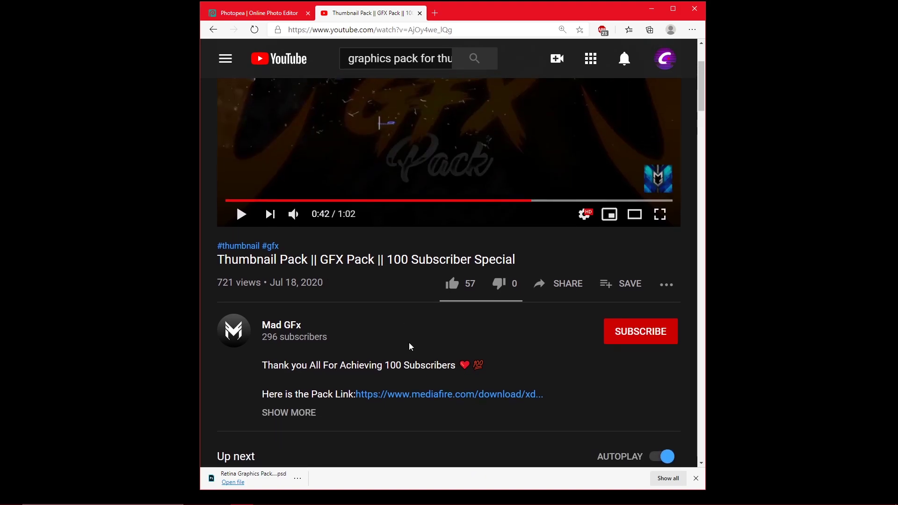
scroll(374, 402, "down", 2)
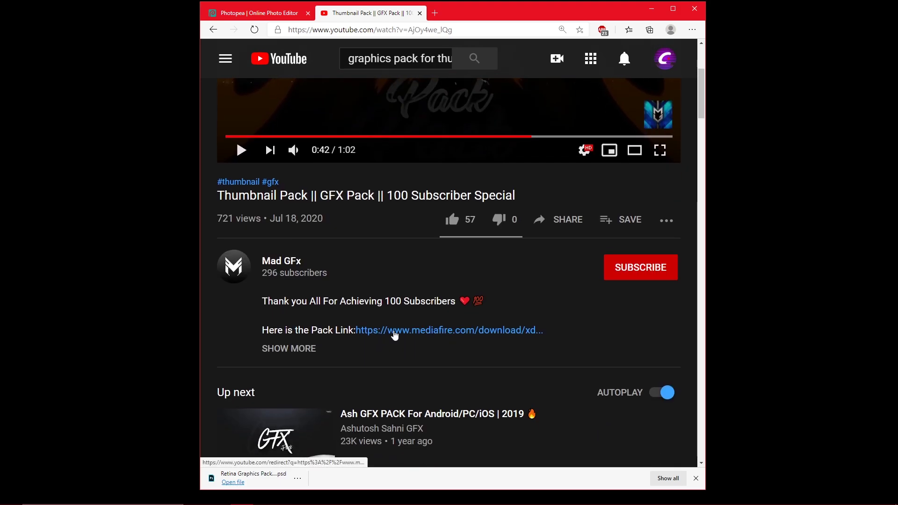
left_click(394, 333)
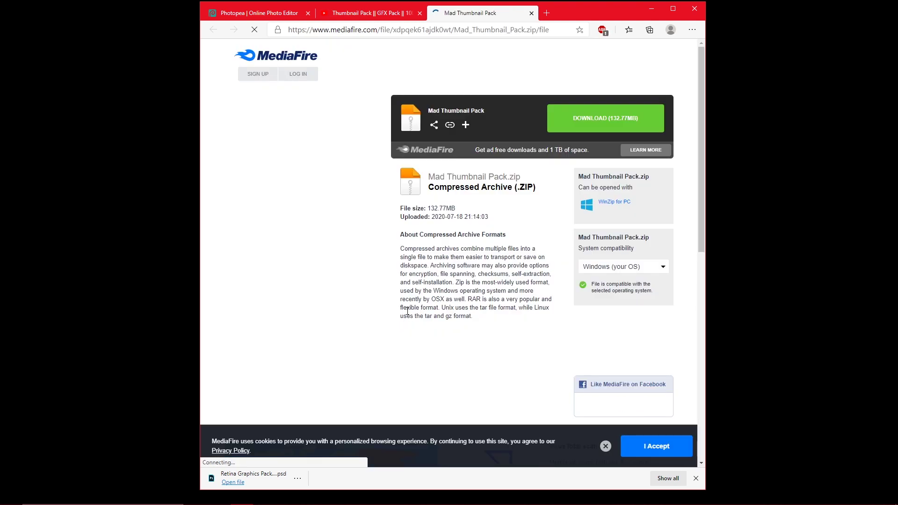
Download Mad Thumbnail Pack.zip (132.77MB) from the MediaFire page.
left_click(600, 119)
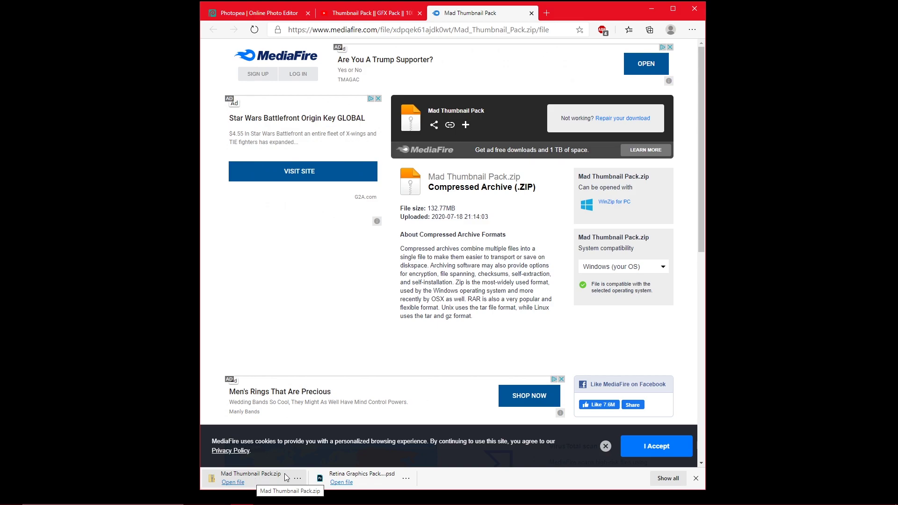
Extract all 329 items of Mad Thumbnail Pack.zip into a folder on the Desktop.
left_click(277, 481)
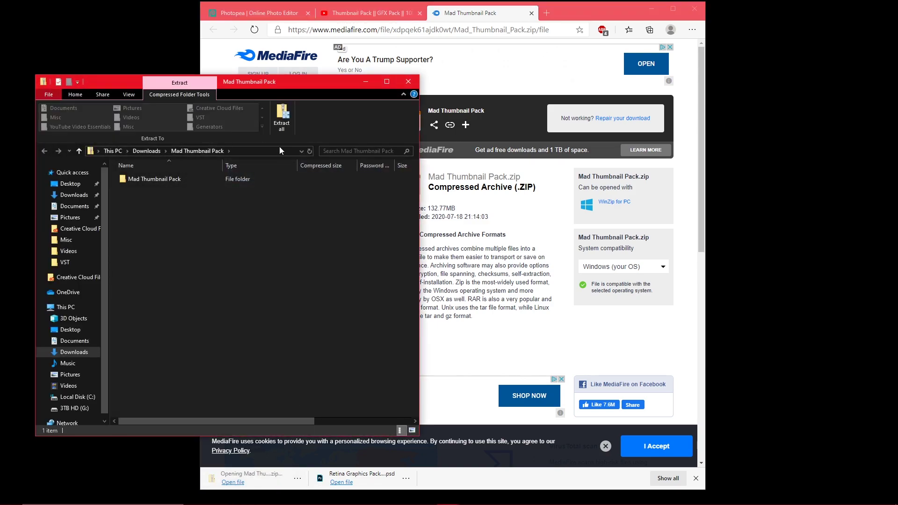
left_click_drag(291, 84, 335, 85)
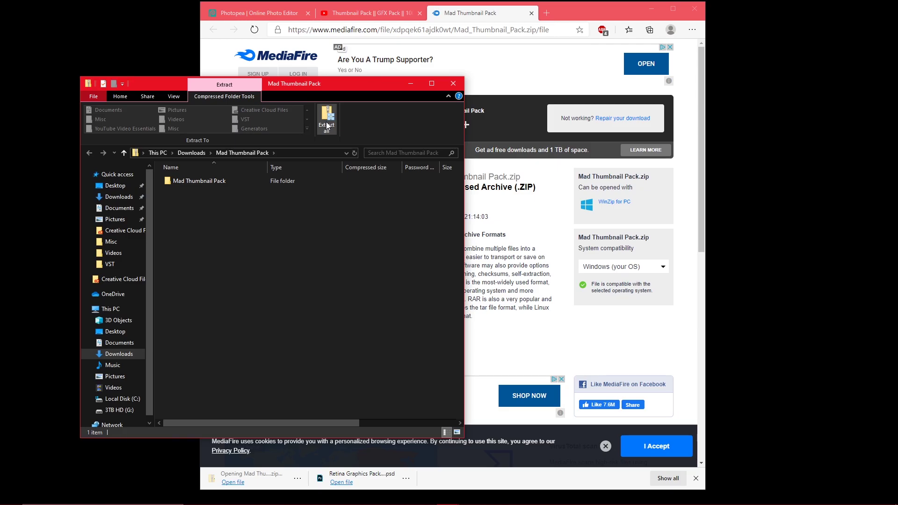
left_click(328, 126)
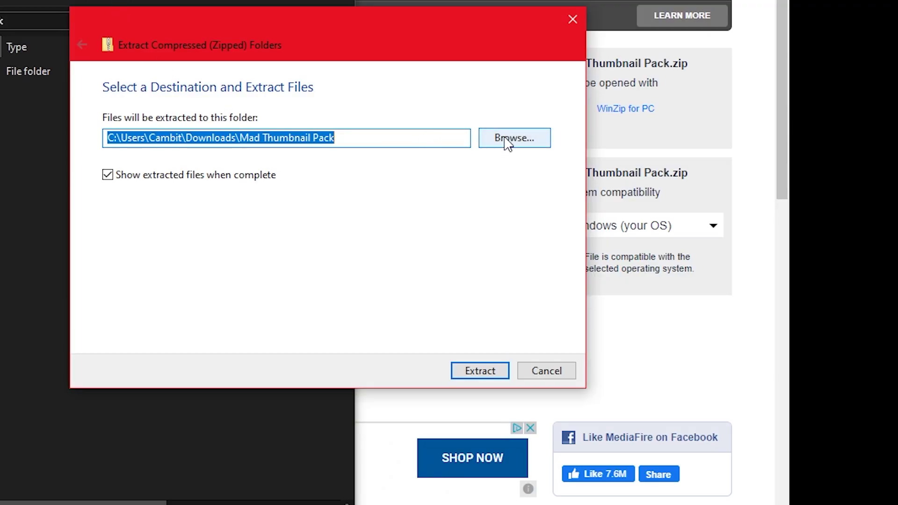
left_click(505, 140)
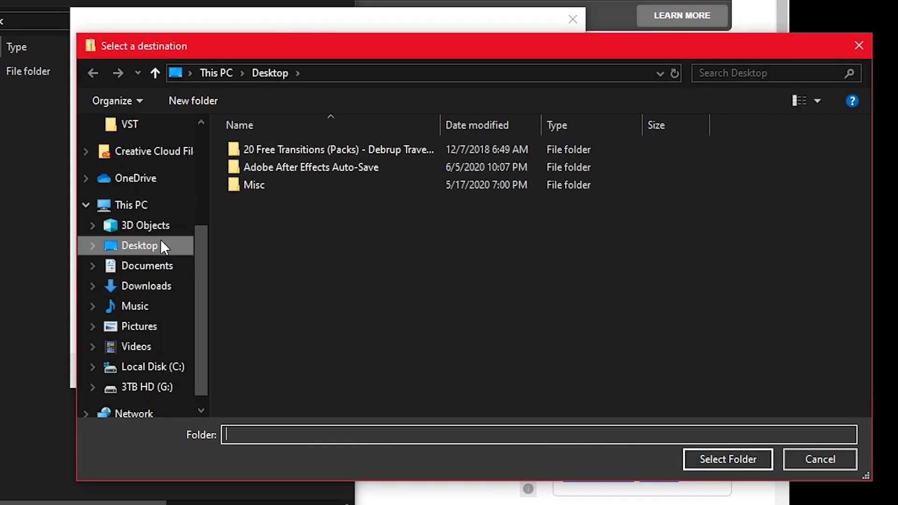
left_click(161, 243)
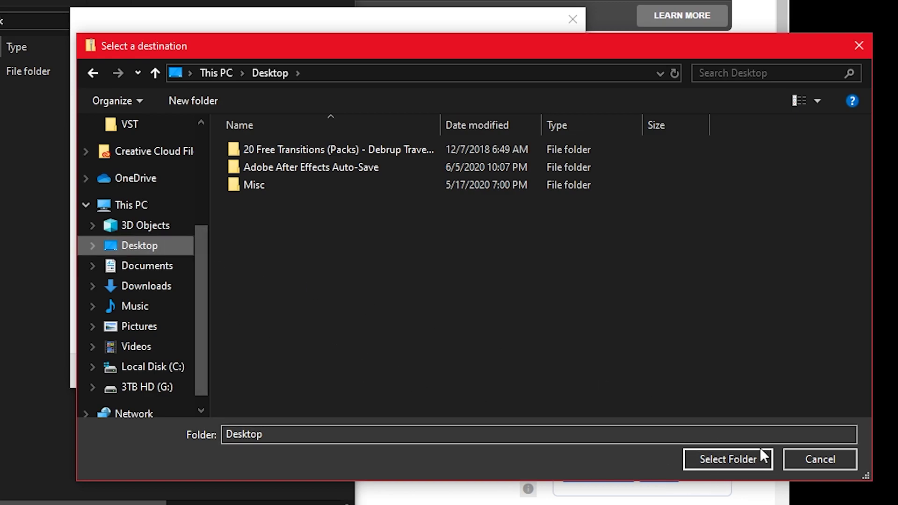
left_click(726, 457)
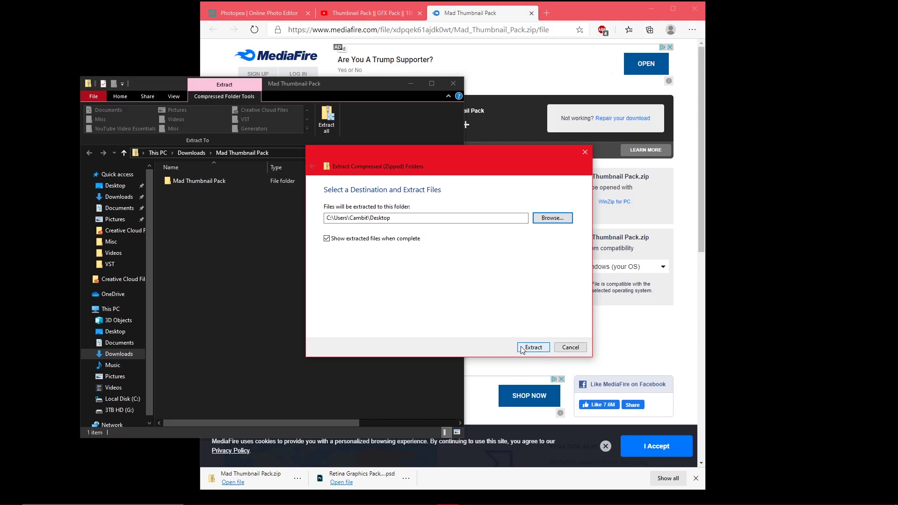
left_click(525, 347)
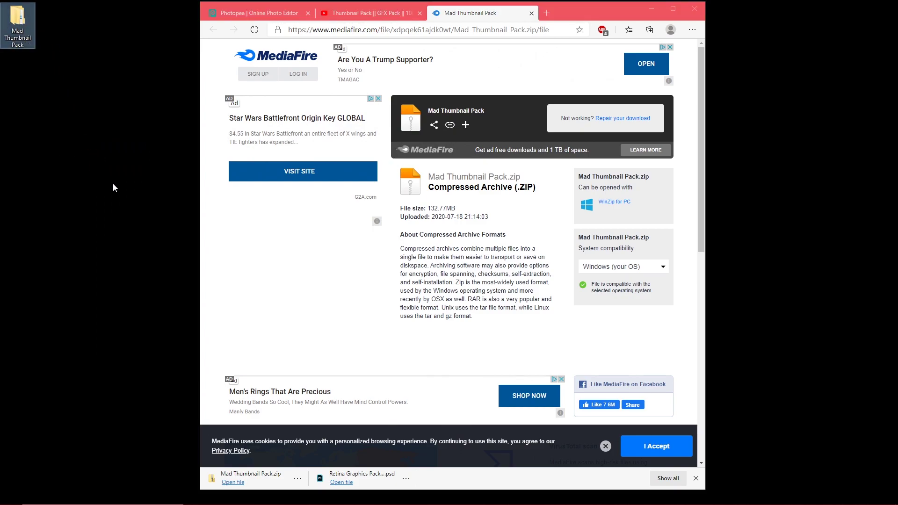
Close the MediaFire and YouTube tabs and create an 800 × 800 px Youtube Profile project.
left_click(532, 13)
left_click(420, 13)
double_click(322, 4)
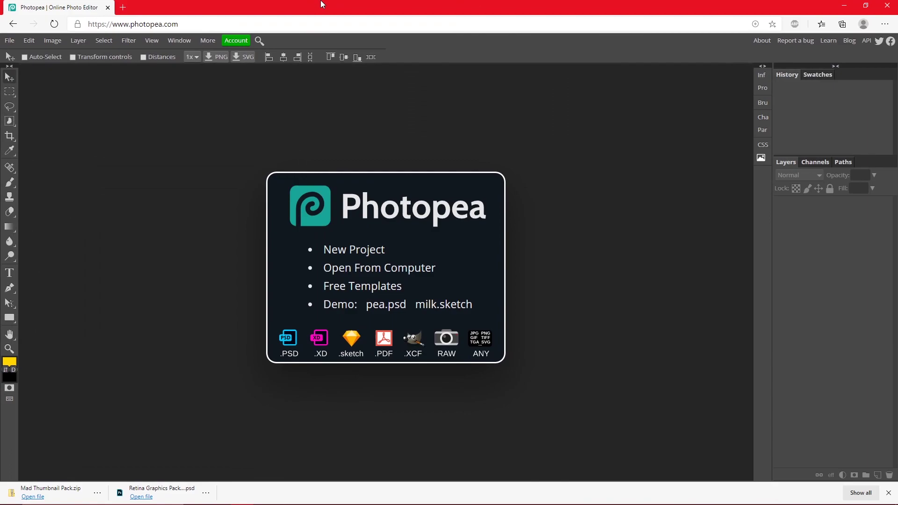
left_click(356, 250)
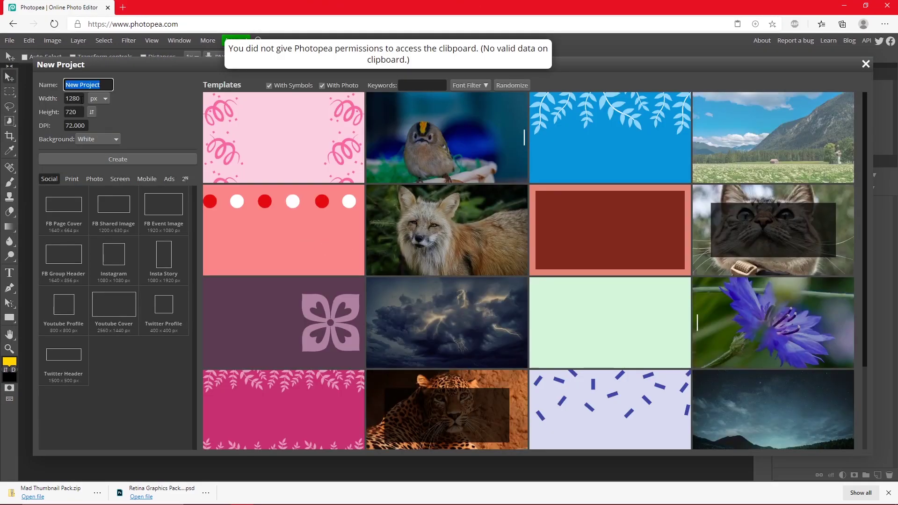
key("Tab")
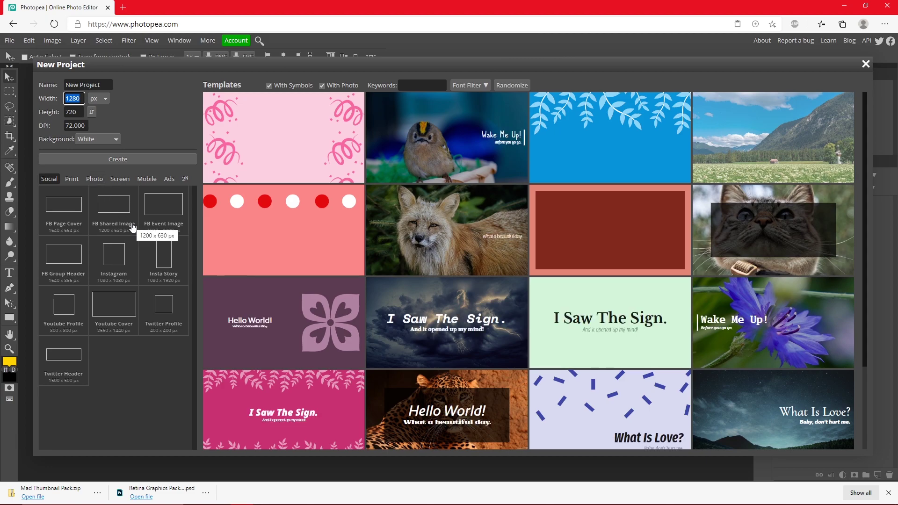
left_click(63, 312)
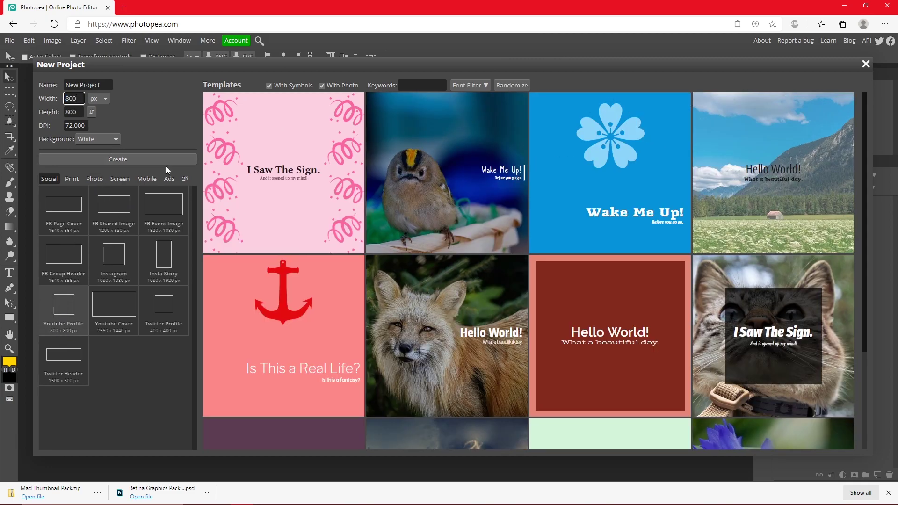
key("shift+Tab")
left_click(116, 159)
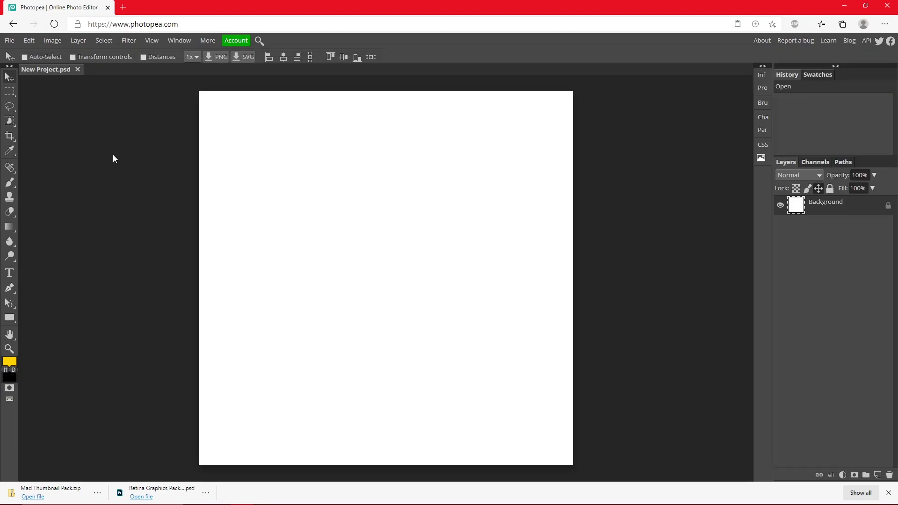
left_click(866, 475)
mouse_move(421, 6)
left_mouse_down()
mouse_move(271, 58)
mouse_move(415, 29)
mouse_move(419, 17)
left_mouse_up()
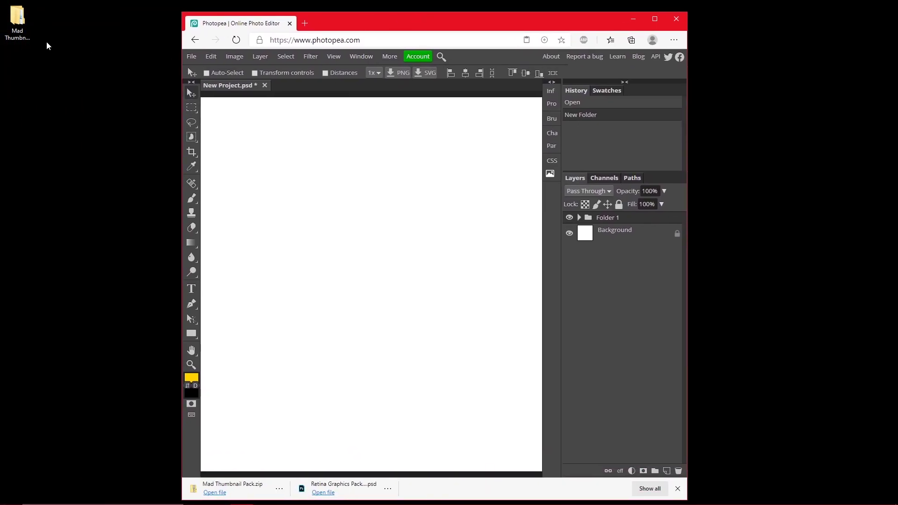
double_click(28, 26)
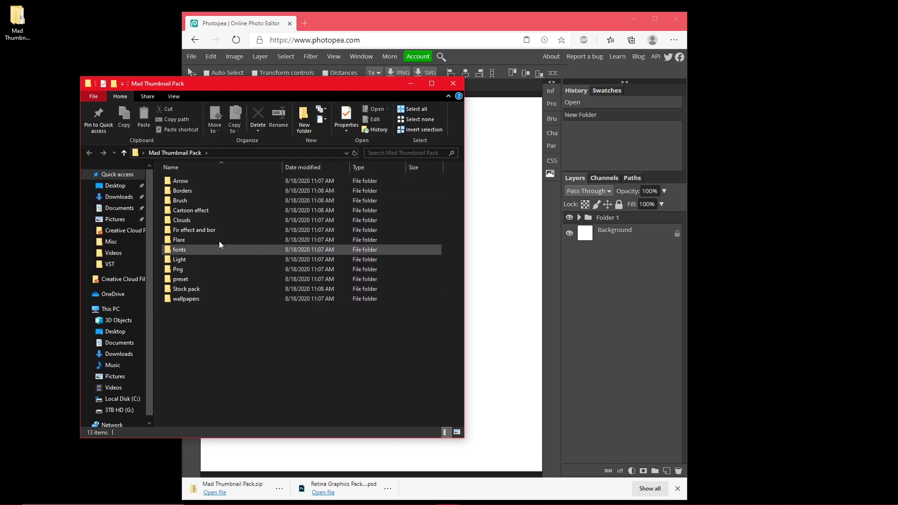
left_click_drag(421, 23, 501, 10)
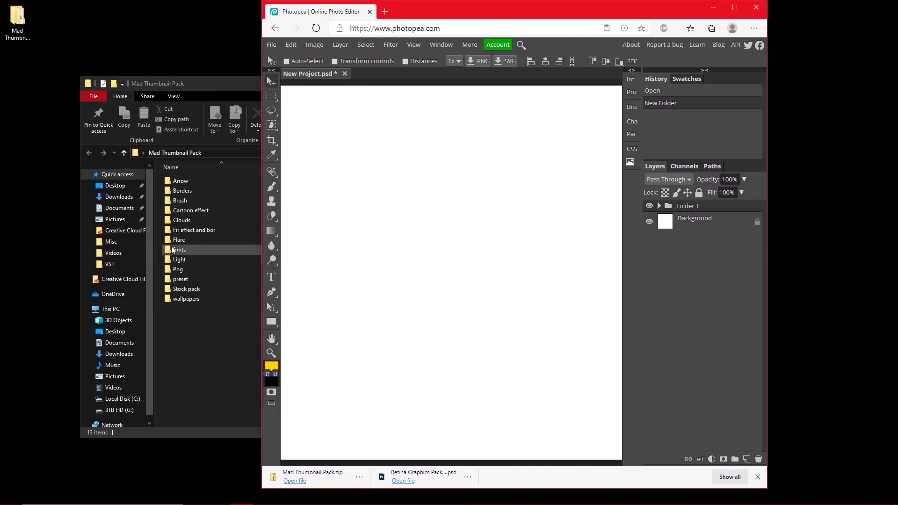
left_click(193, 274)
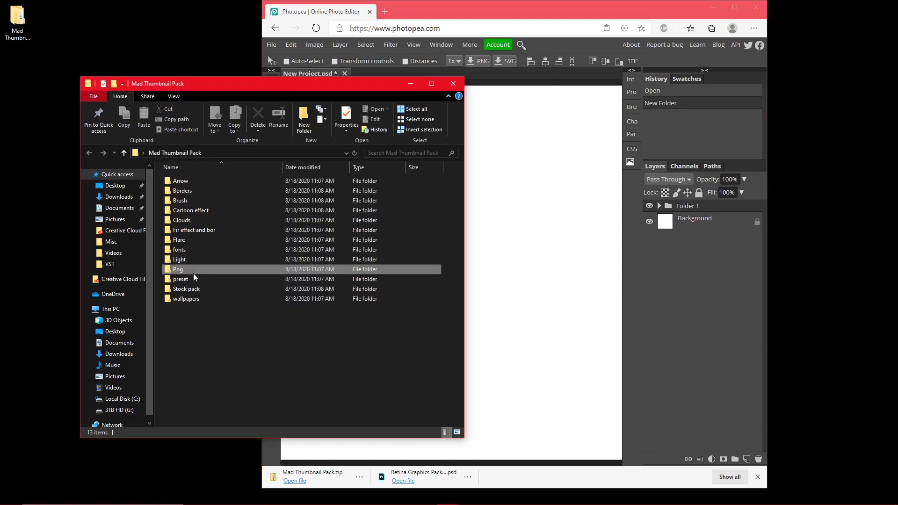
left_click(191, 260)
double_click(191, 260)
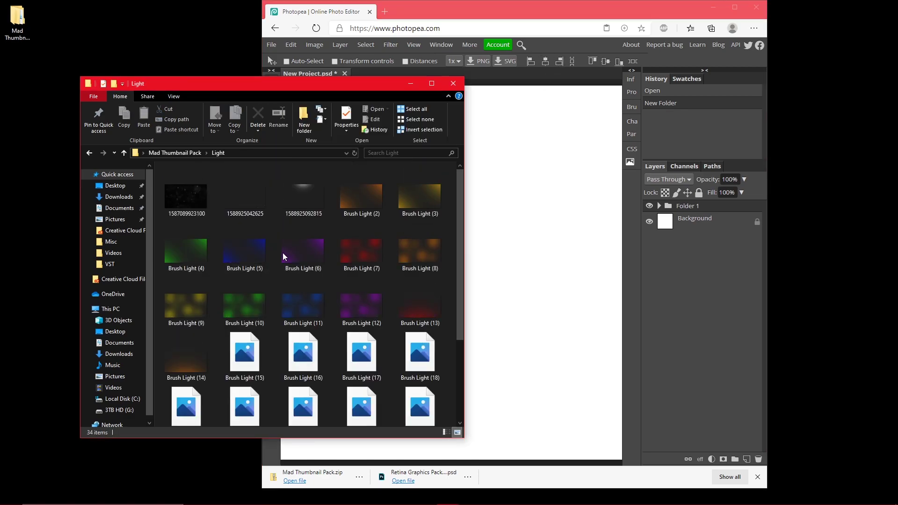
scroll(401, 267, "down", 3)
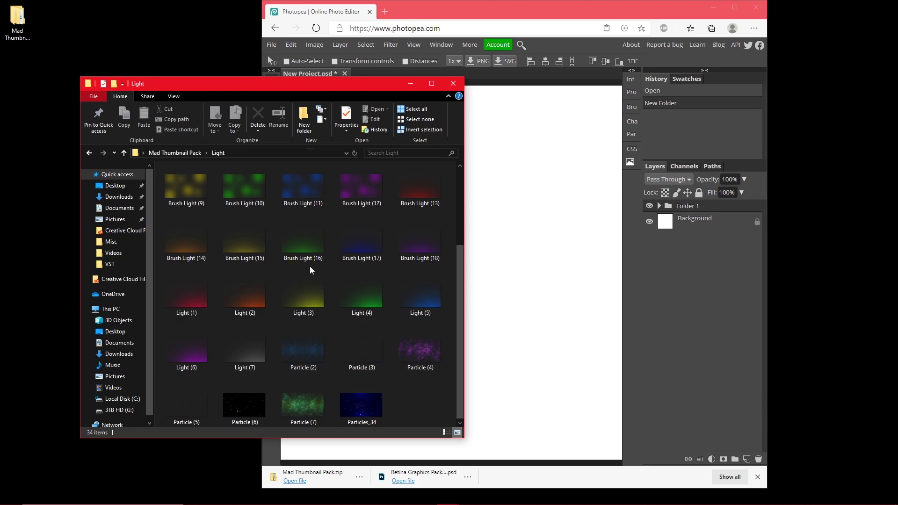
left_click_drag(230, 222, 547, 250)
left_click(251, 244)
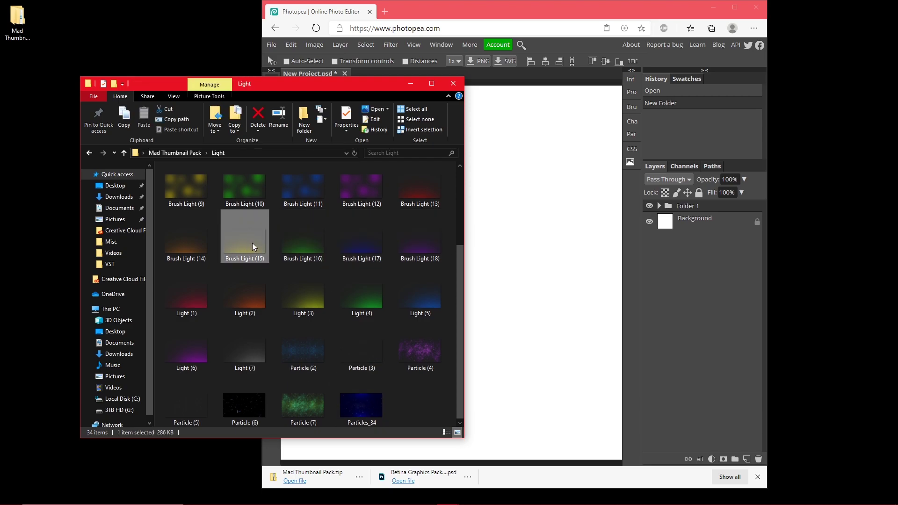
left_click_drag(251, 244, 550, 262)
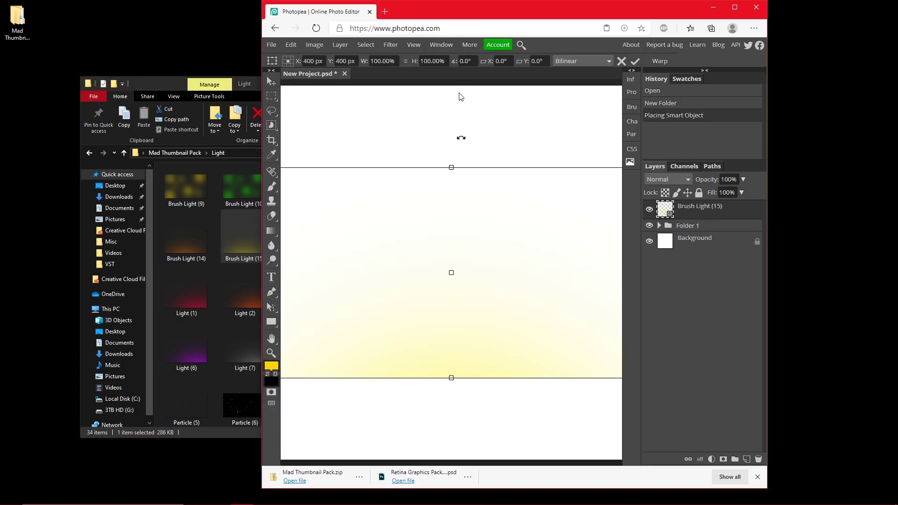
key("Return")
left_click_drag(161, 83, 121, 82)
left_click_drag(310, 82, 294, 71)
left_click_drag(536, 1, 536, 46)
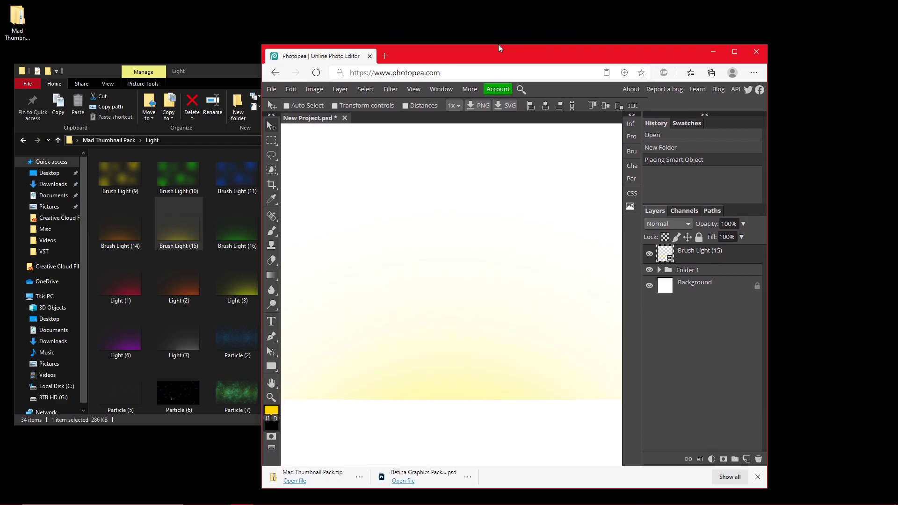
key("Delete")
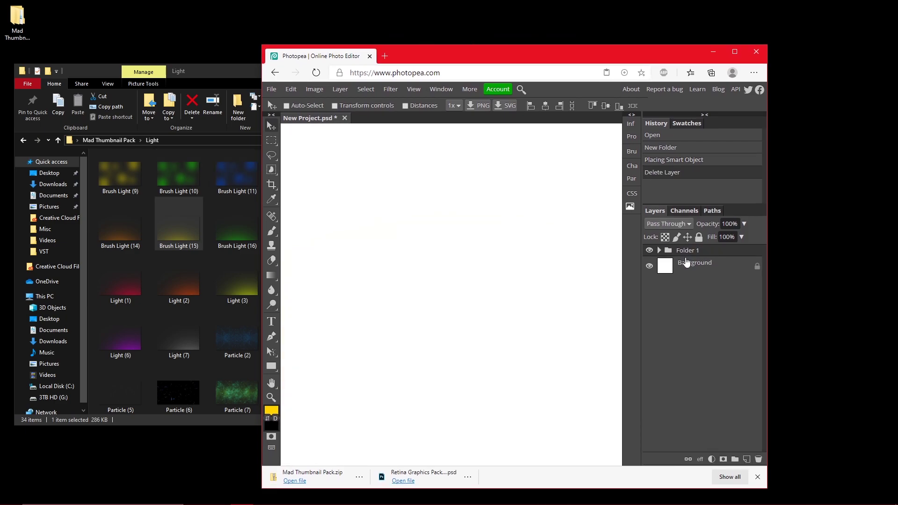
key("Delete")
left_click_drag(232, 71, 275, 104)
double_click(480, 49)
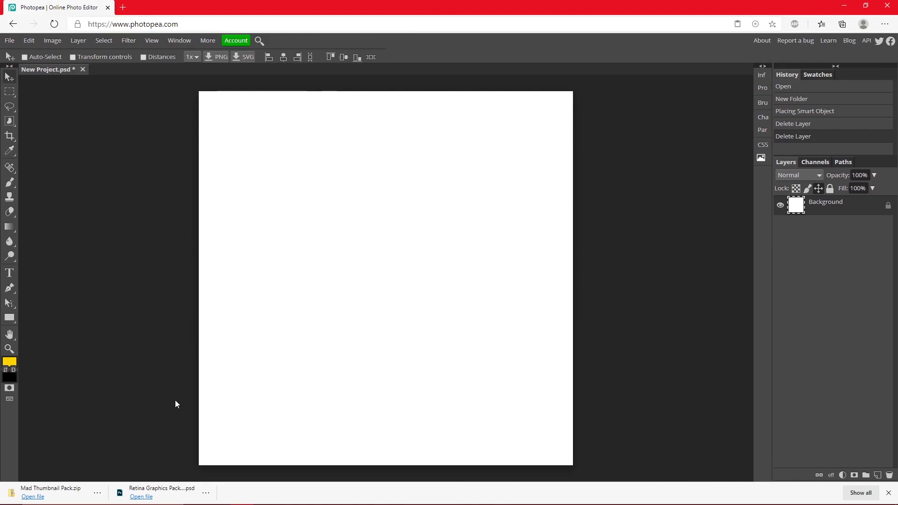
key("super+Down")
Open the Stock pack folder and select the Stock_16 (1) background image.
double_click(130, 305)
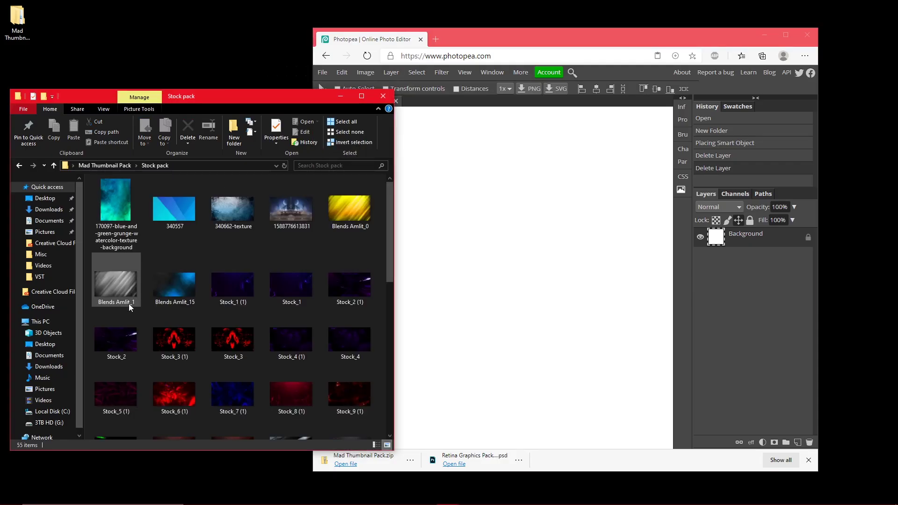
key("alt+Left")
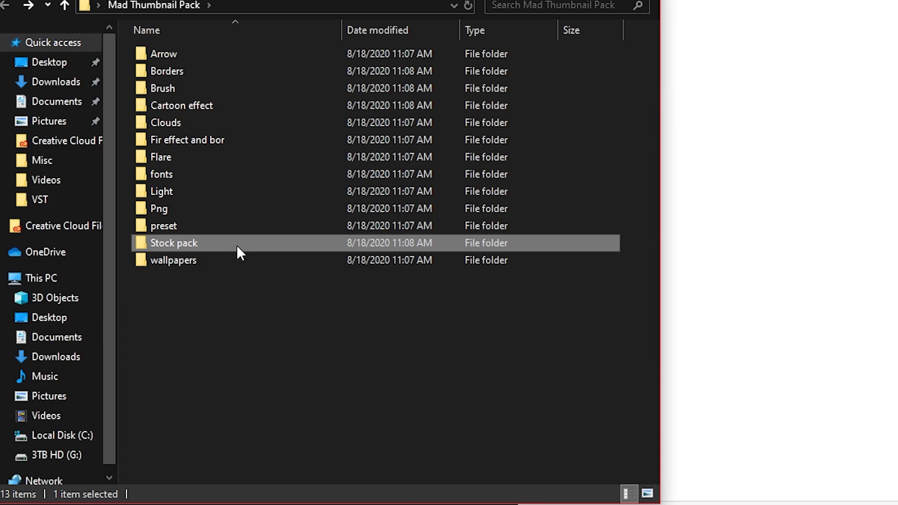
double_click(237, 243)
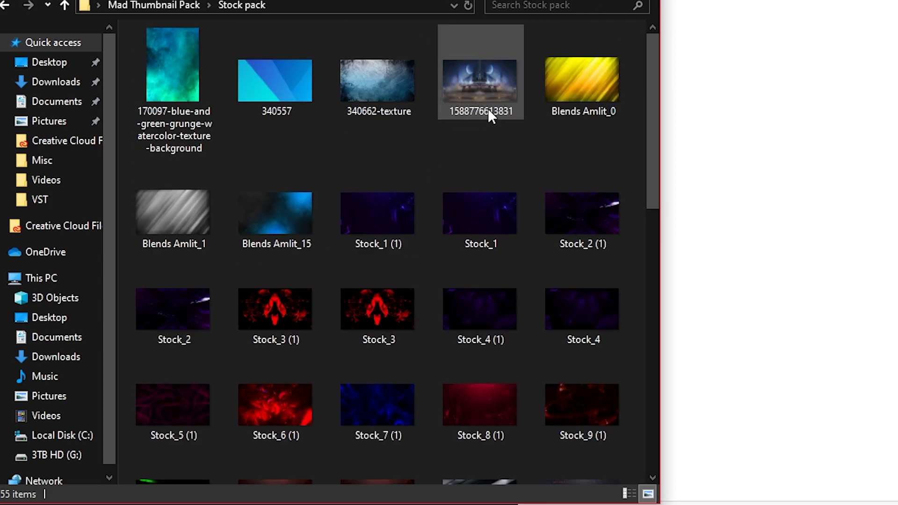
scroll(489, 108, "down", 12)
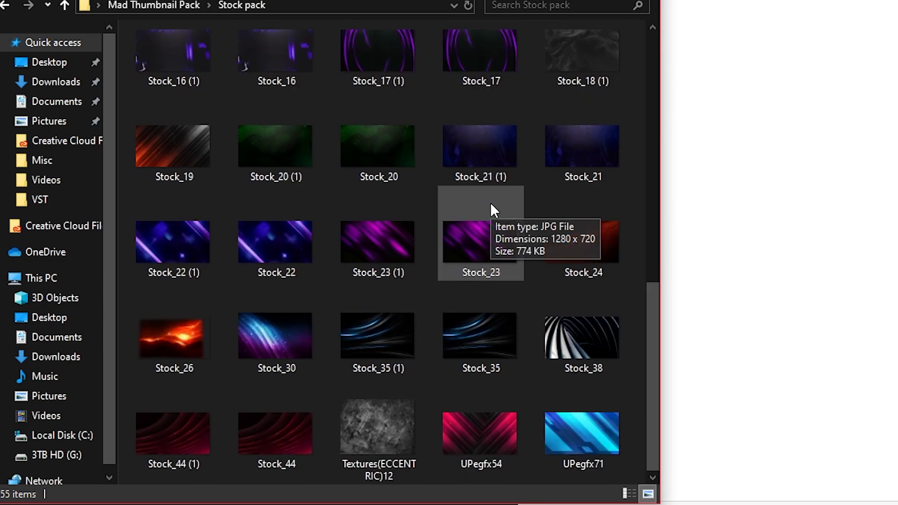
left_click(192, 63)
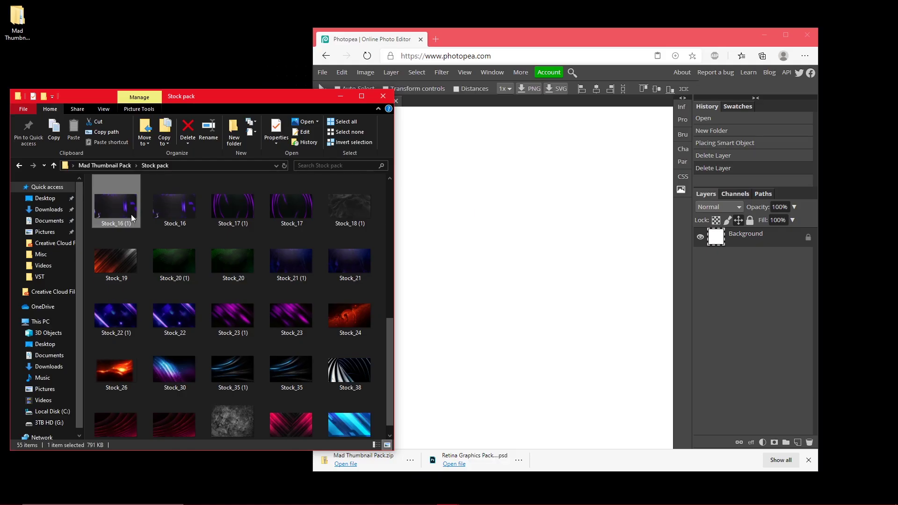
Drop Stock_16 (1) onto the Photopea canvas and scale it to cover the 800 × 800 canvas.
left_click_drag(185, 107, 830, 162)
left_click_drag(492, 254, 491, 255)
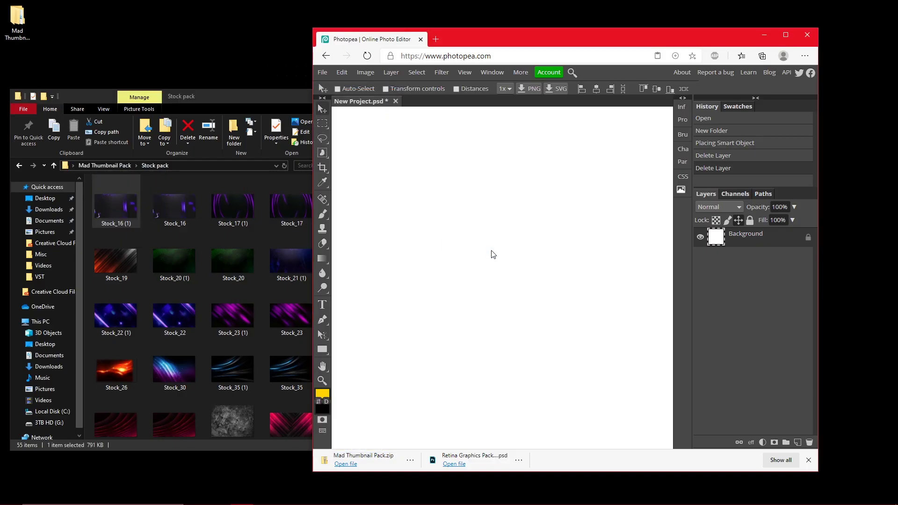
left_click_drag(528, 34, 428, 4)
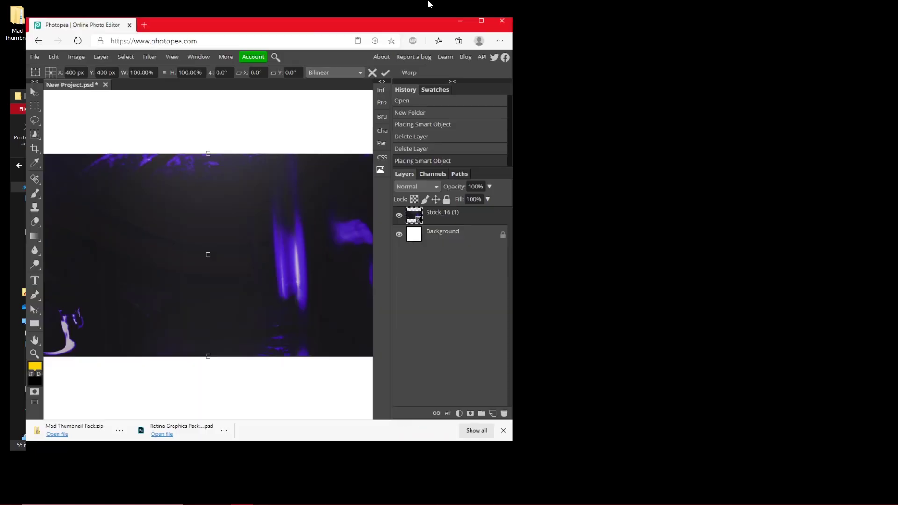
left_click_drag(195, 174, 34, 85)
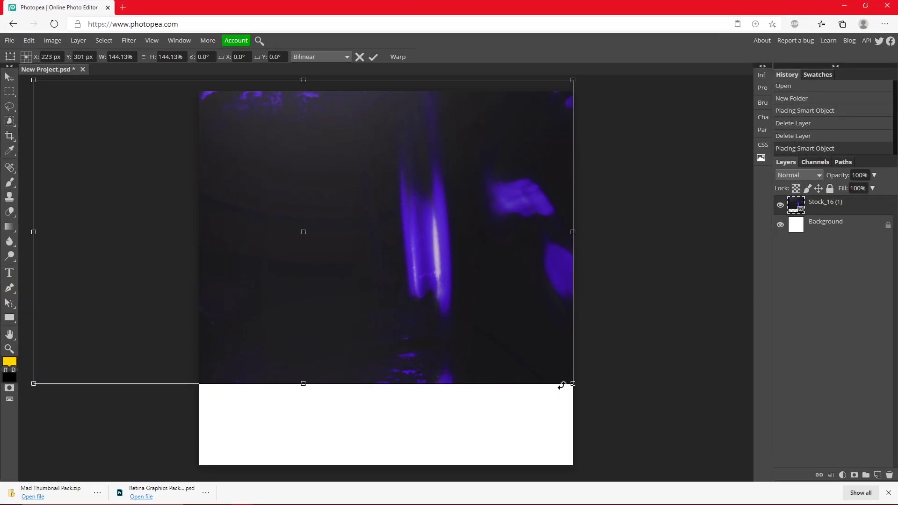
left_click_drag(574, 382, 716, 467)
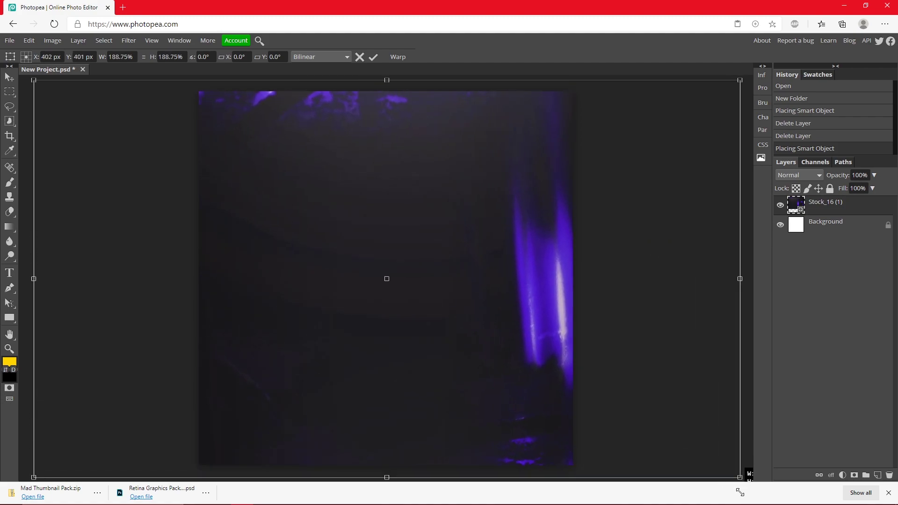
key("Return")
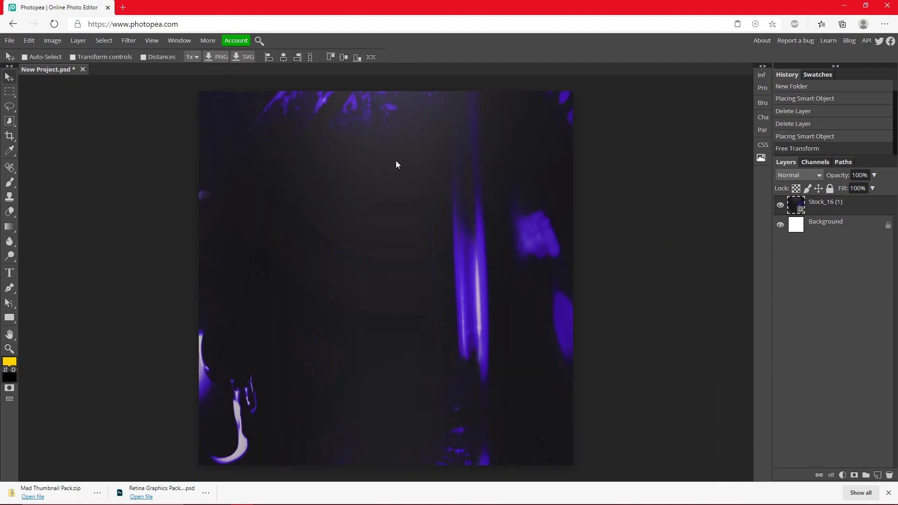
Apply a slight Gaussian Blur of about 1.3 px to the Stock_16 (1) layer.
left_click(129, 41)
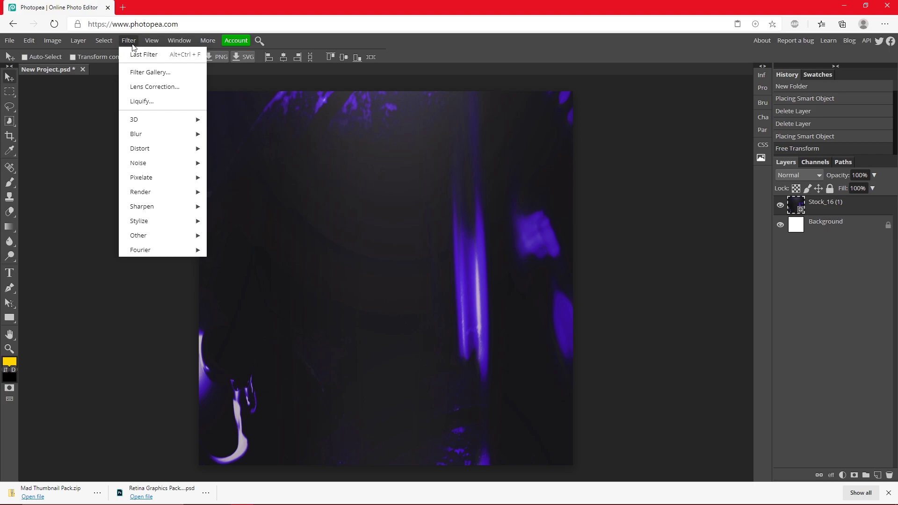
mouse_move(150, 139)
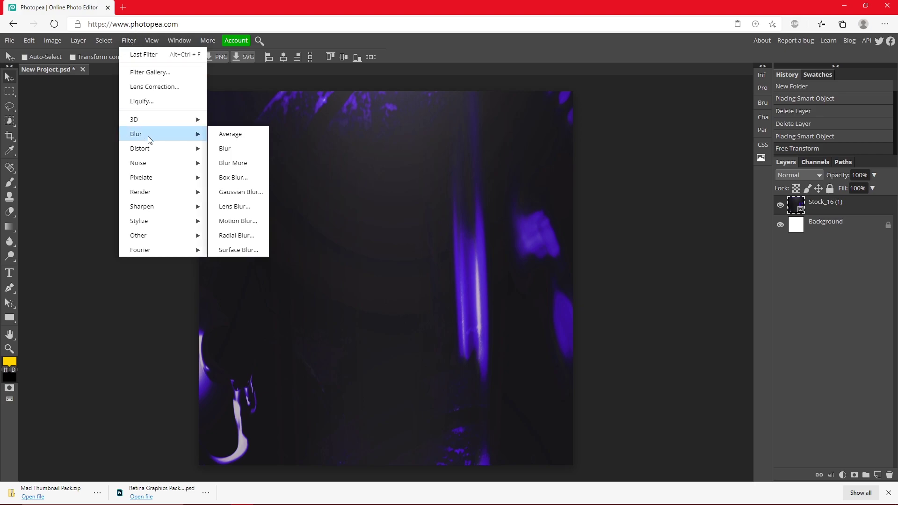
left_click(247, 193)
left_click(100, 143)
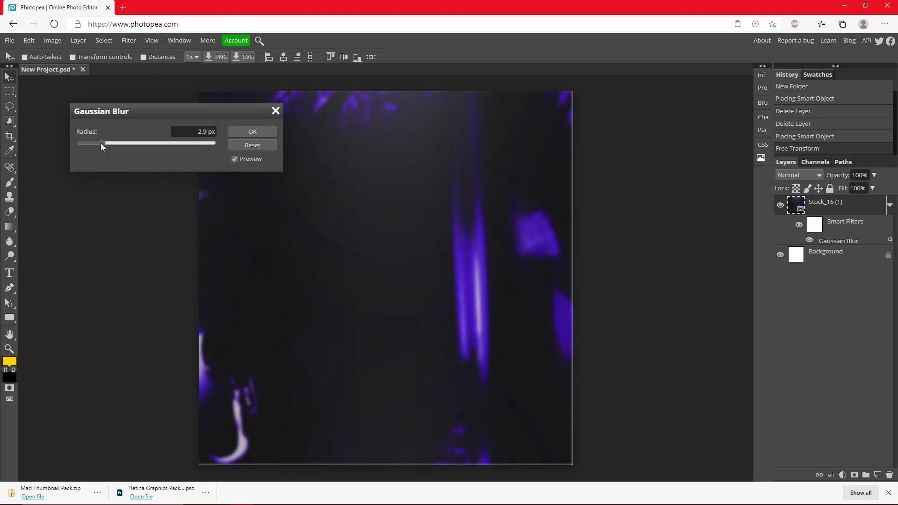
left_click_drag(130, 144, 100, 142)
left_click(248, 136)
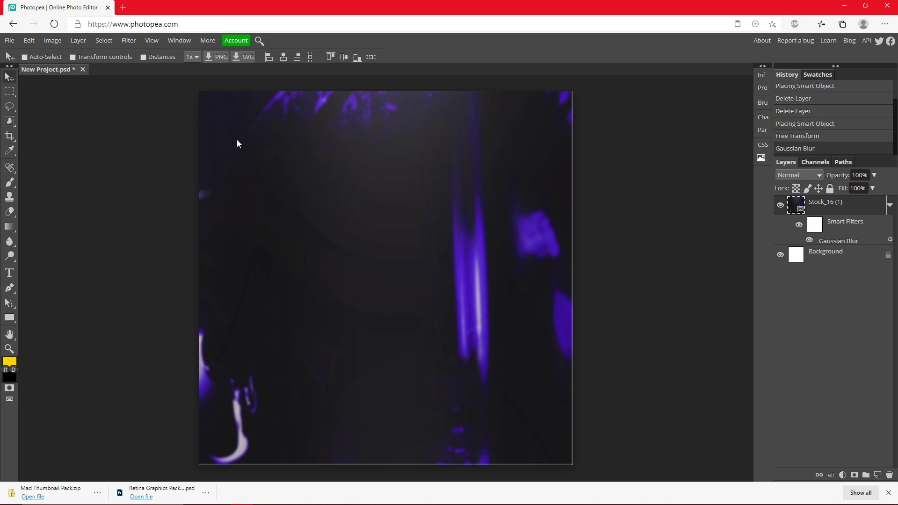
Free-transform the background layer, stretching it taller to fill the canvas.
left_click(29, 40)
left_click(72, 255)
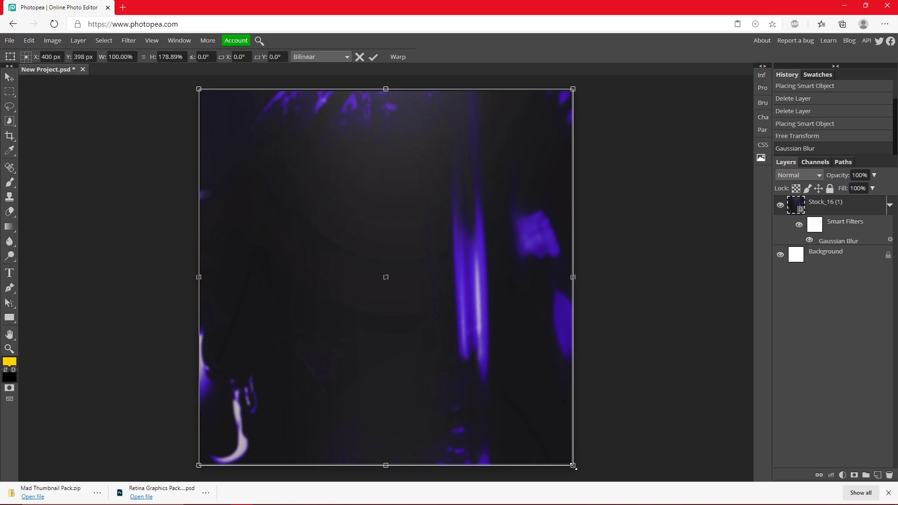
left_click_drag(574, 466, 587, 478)
left_click(374, 56)
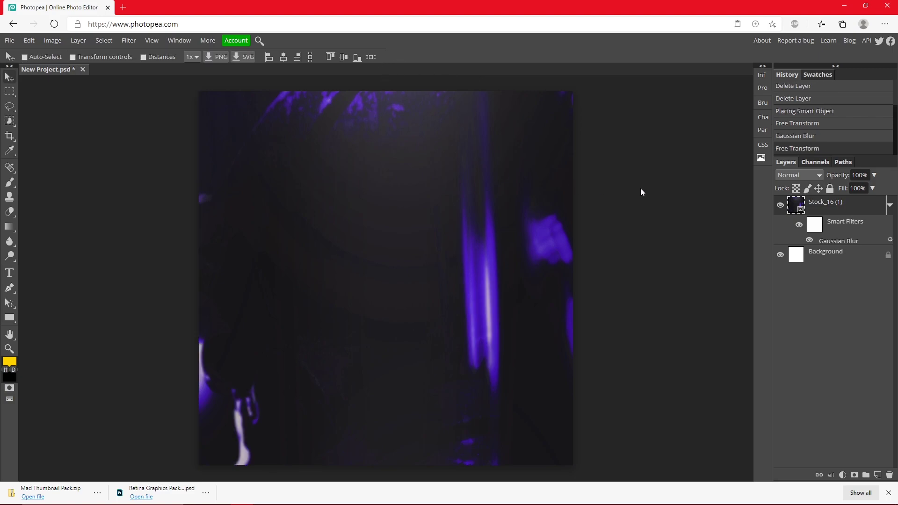
Raise the background's contrast with a Brightness/Contrast adjustment.
left_click(55, 42)
mouse_move(61, 57)
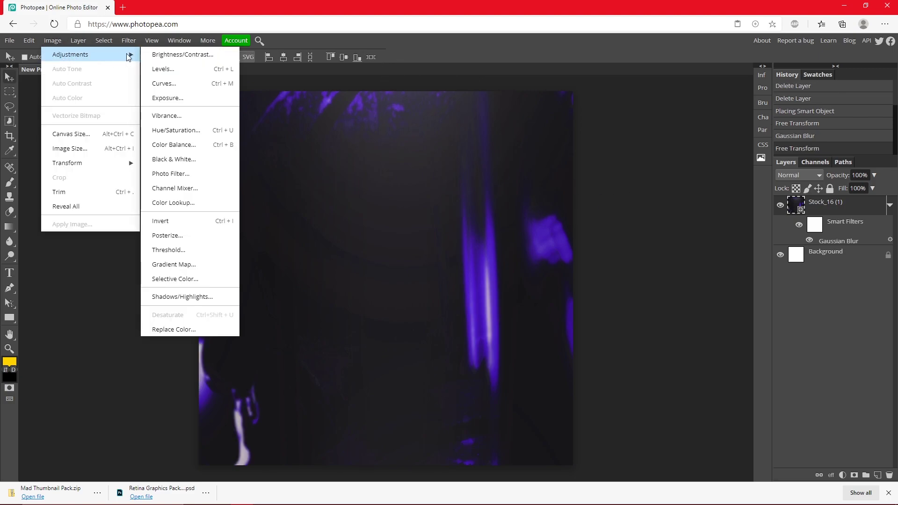
left_click(180, 55)
left_click_drag(148, 170, 181, 169)
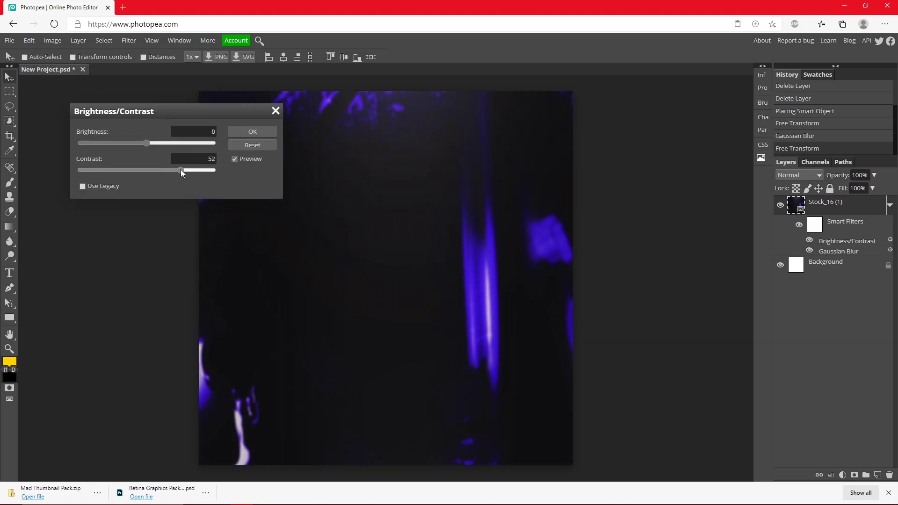
key("Return")
Add a Vibrance adjustment with vibrance 34 and saturation −10.
left_click(52, 41)
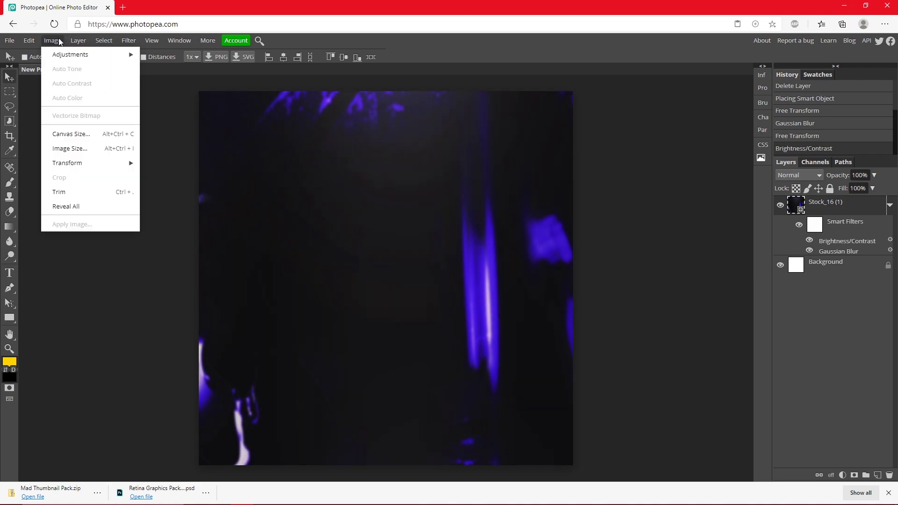
mouse_move(61, 55)
left_click(187, 114)
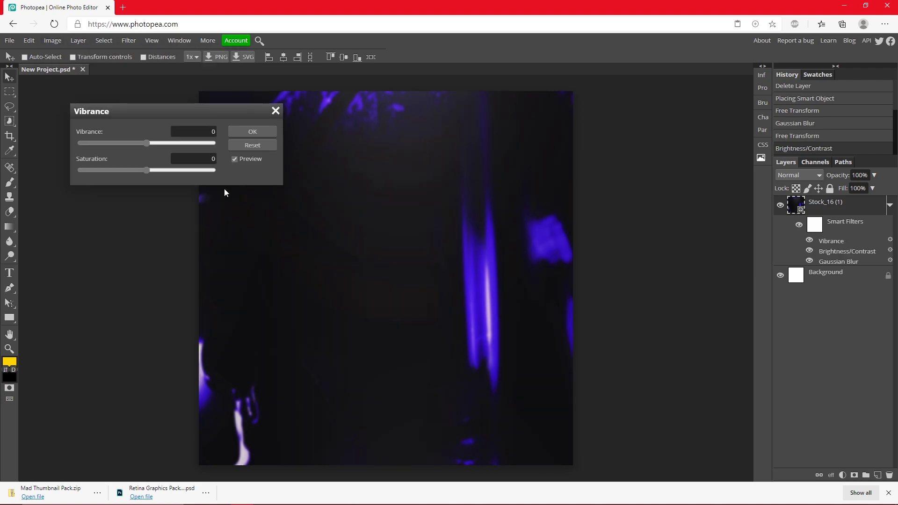
left_click_drag(164, 143, 169, 142)
mouse_move(146, 170)
left_mouse_down()
mouse_move(162, 169)
mouse_move(147, 169)
left_mouse_up()
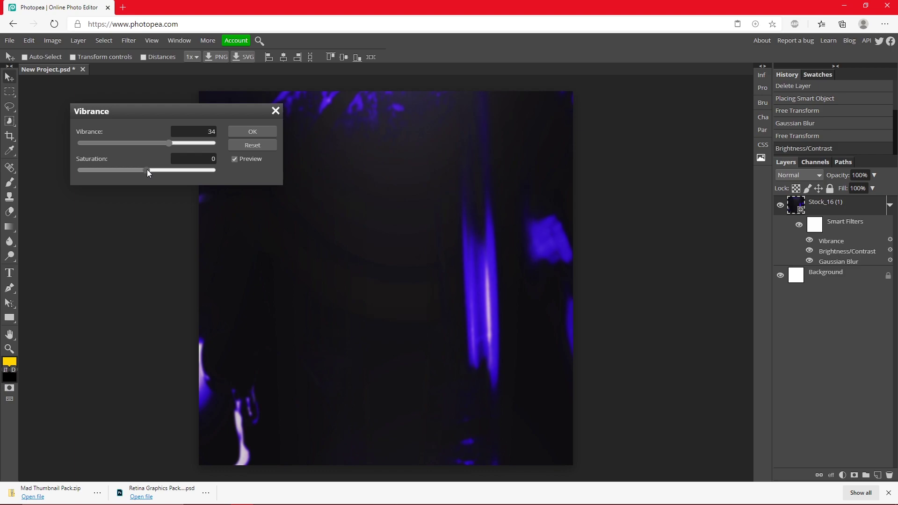
left_click(251, 133)
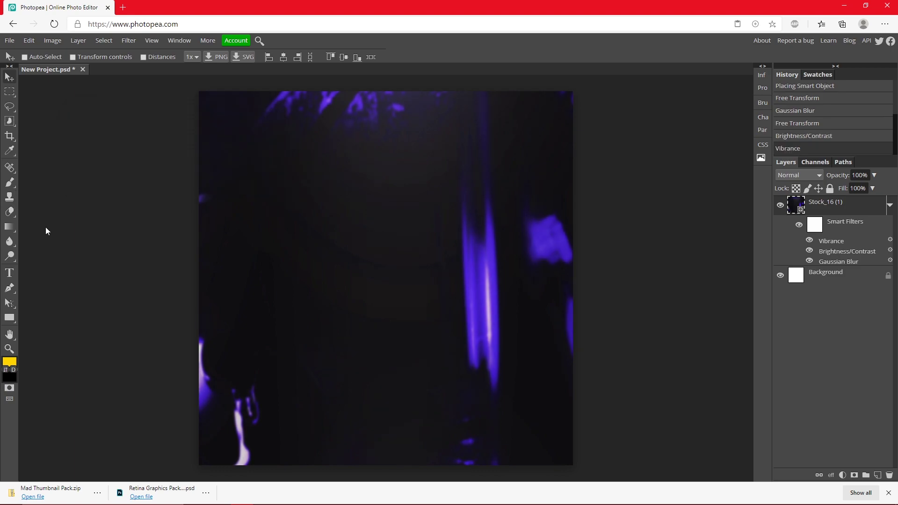
Add a 'T' text layer at 300 px near the canvas centre and set its font to Viga.
left_click(13, 278)
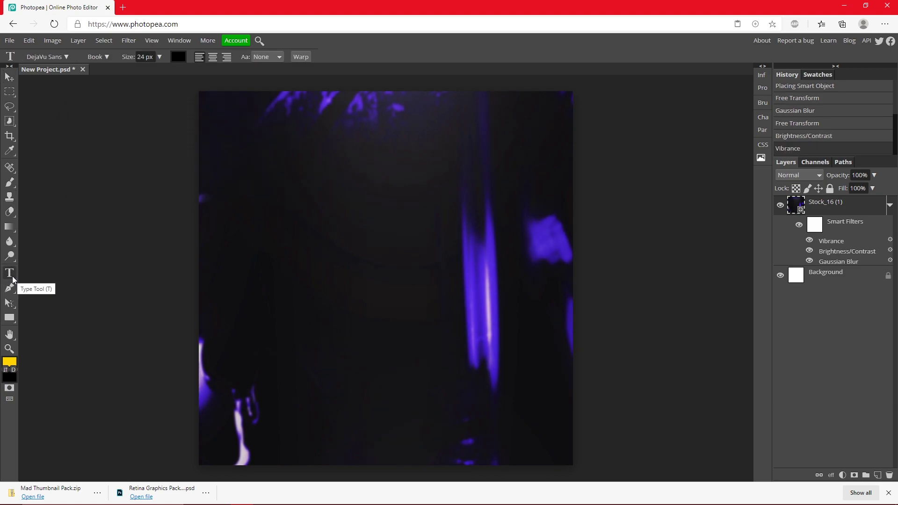
left_click(335, 279)
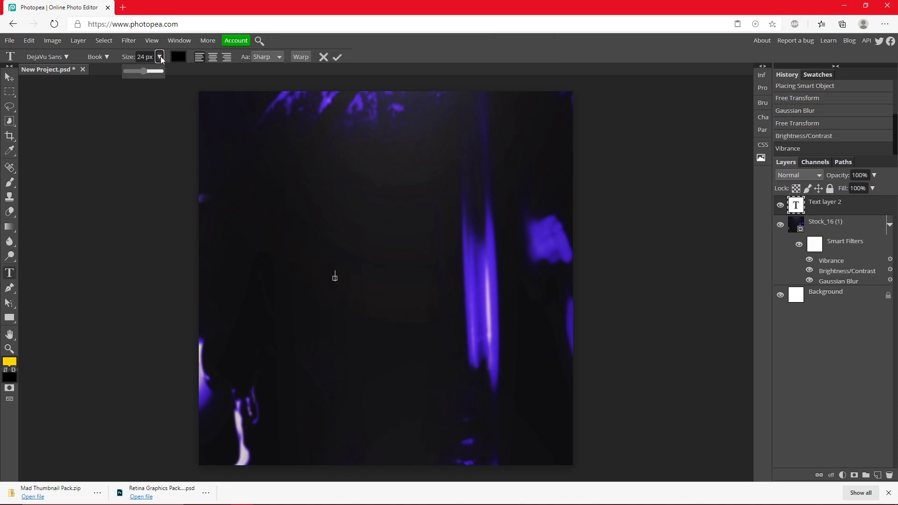
left_click_drag(160, 72, 174, 69)
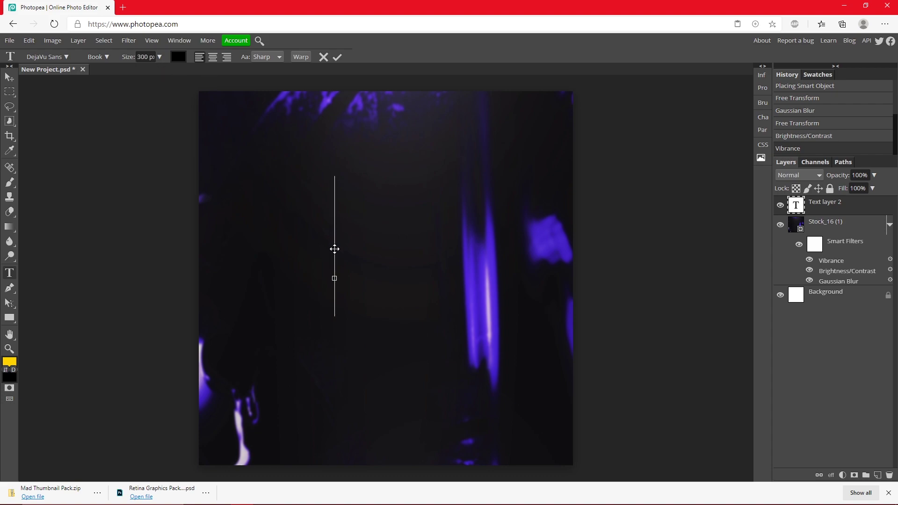
type("T")
key("ctrl+a")
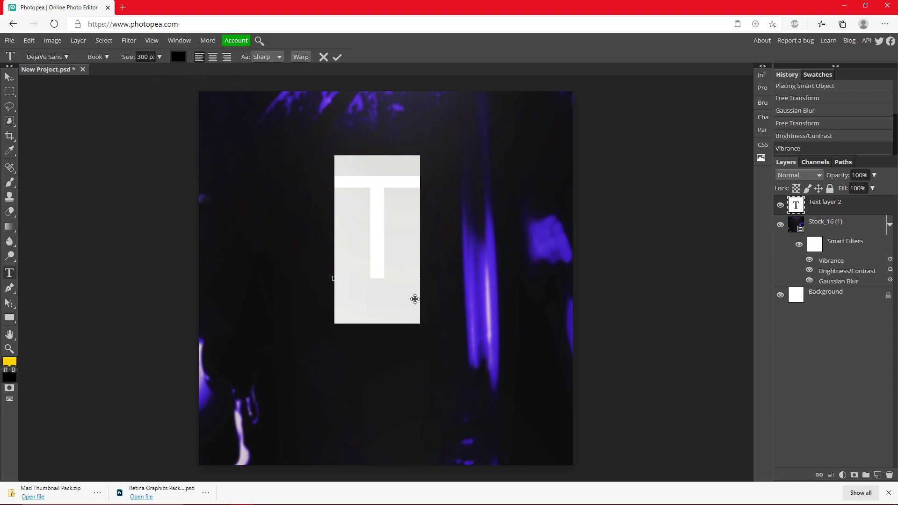
left_click(36, 54)
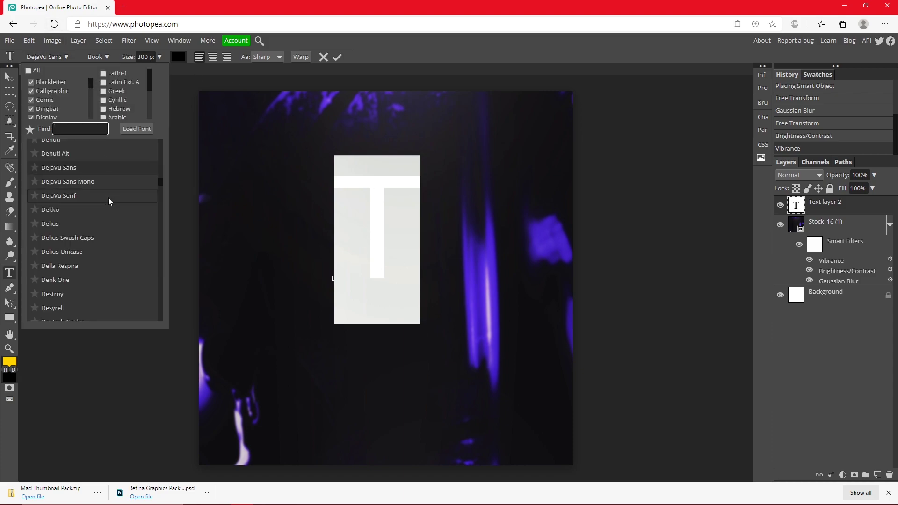
scroll(140, 195, "up", 5)
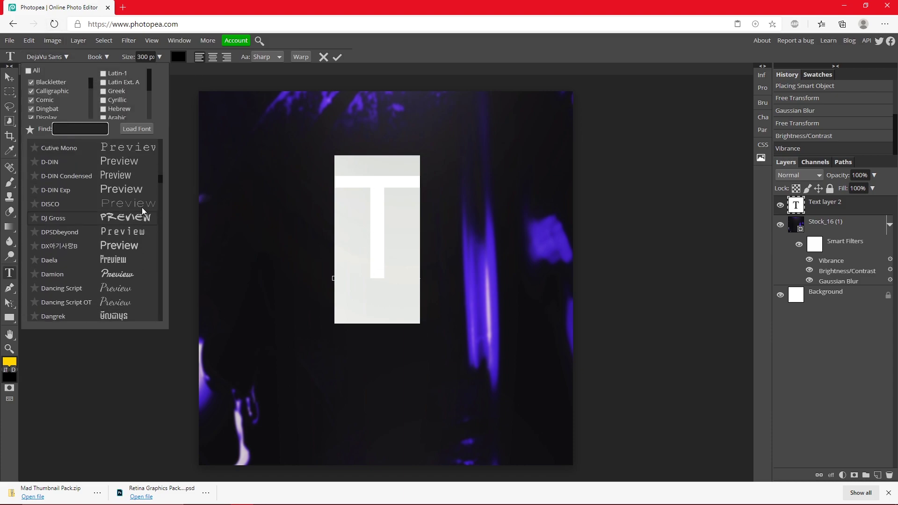
scroll(142, 206, "up", 8)
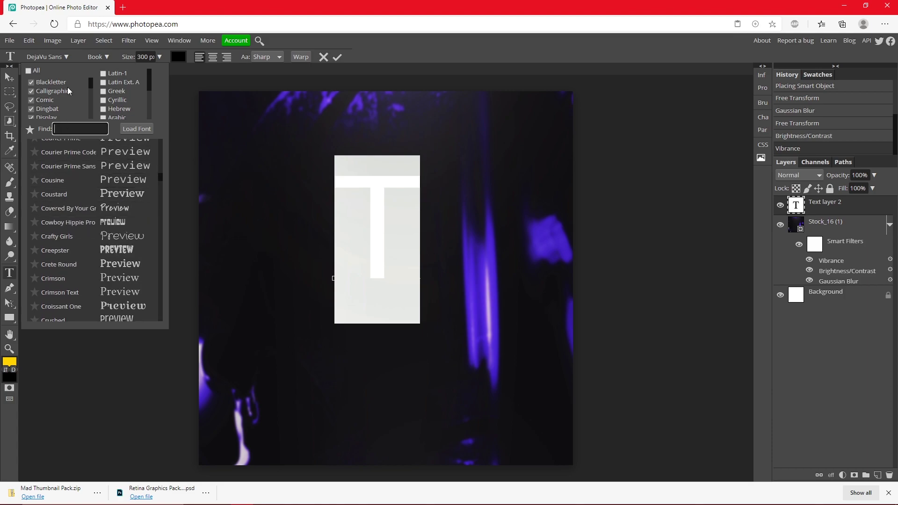
type("vig")
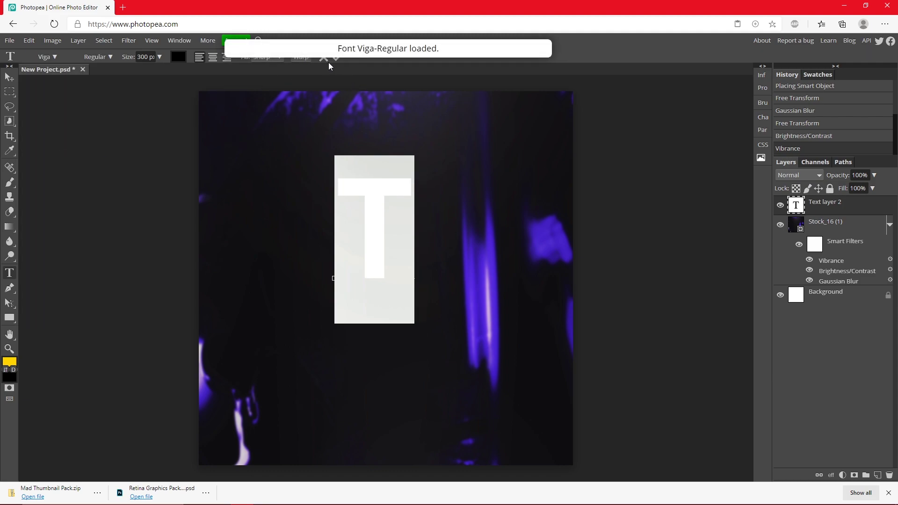
Enlarge the T to 500 px and move it down to the canvas centre.
double_click(143, 57)
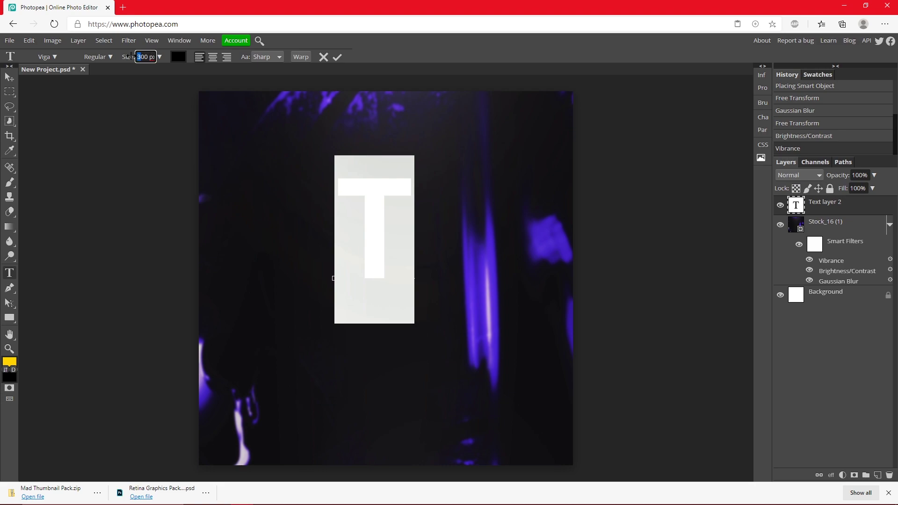
type("400")
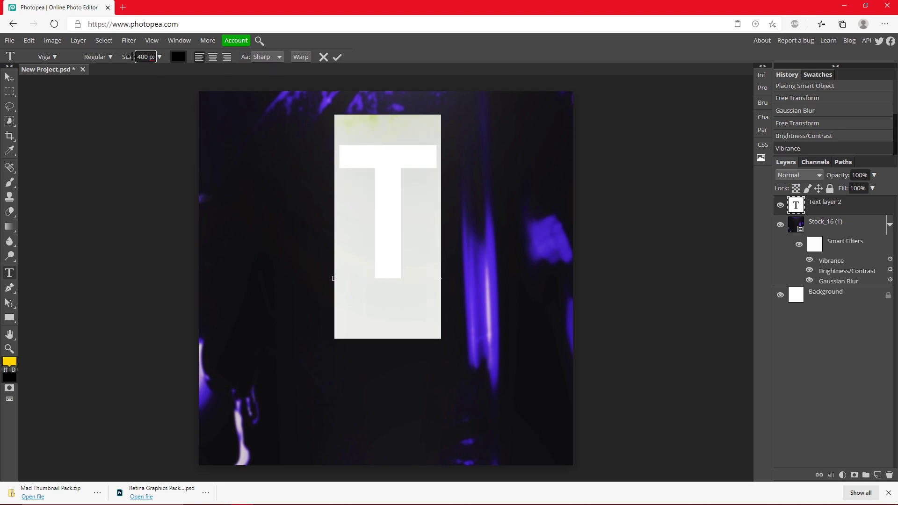
key("BackSpace")
type("5")
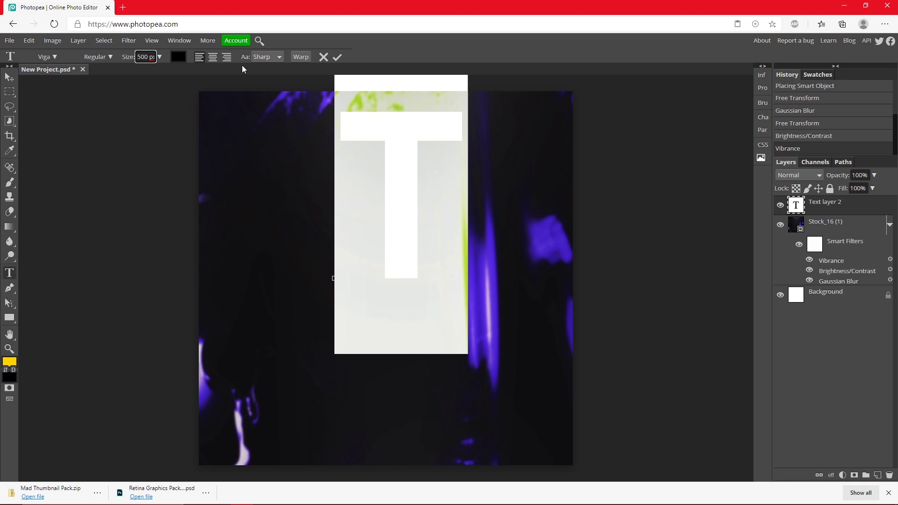
left_click(338, 57)
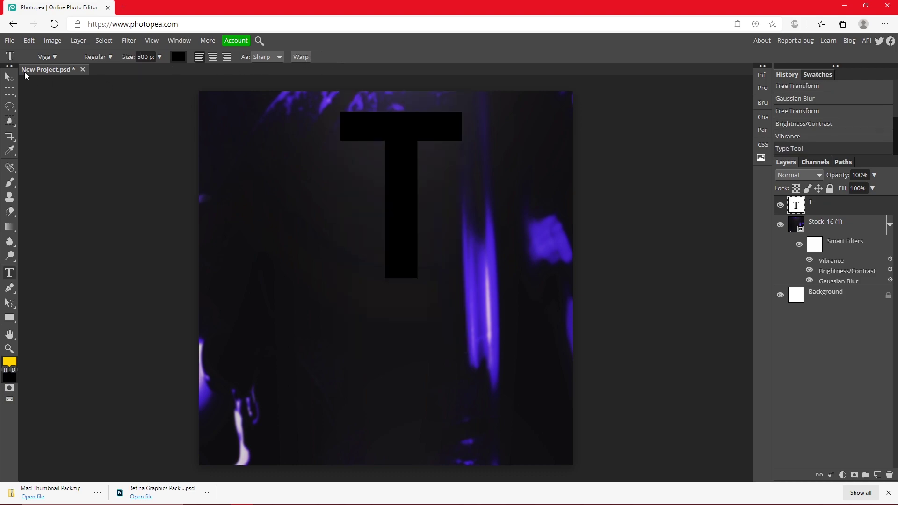
left_click(13, 76)
left_click_drag(383, 150, 381, 233)
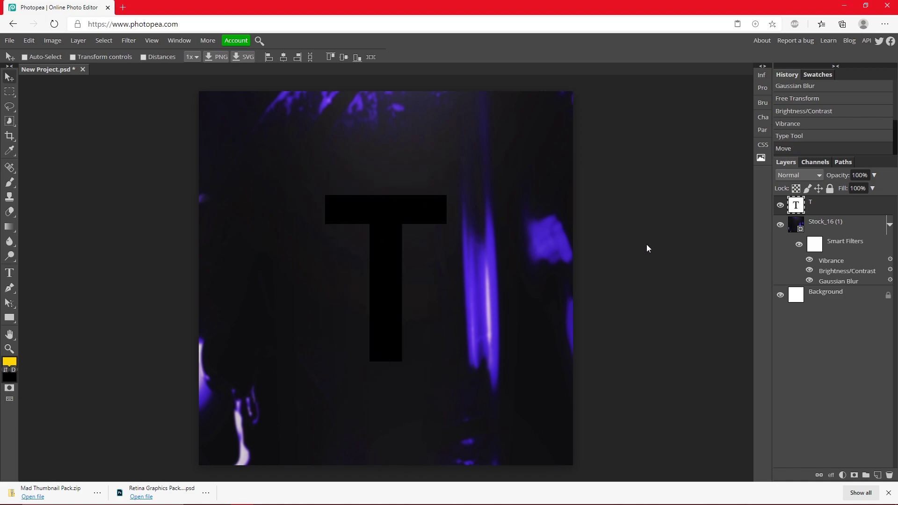
Give the T layer a purple #7300ff Color Overlay.
double_click(869, 208)
left_click_drag(192, 118, 653, 138)
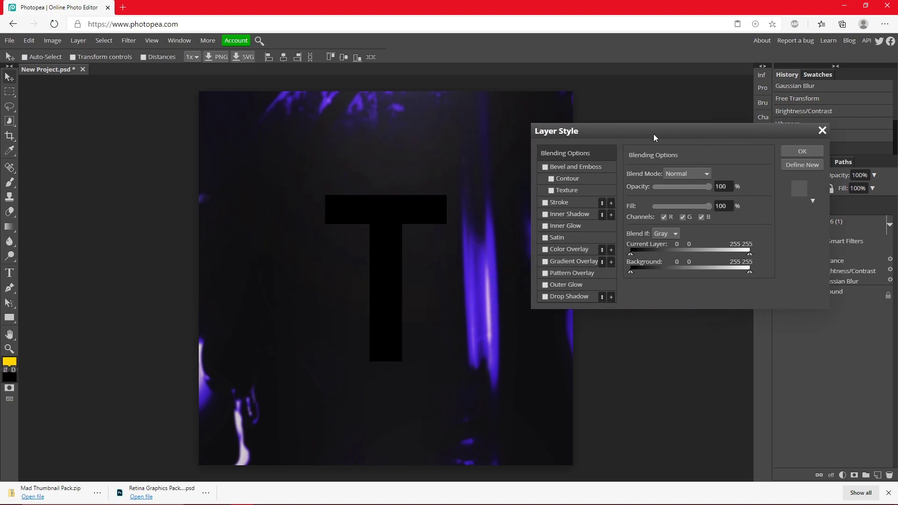
left_click(545, 249)
left_click(568, 249)
left_click(748, 186)
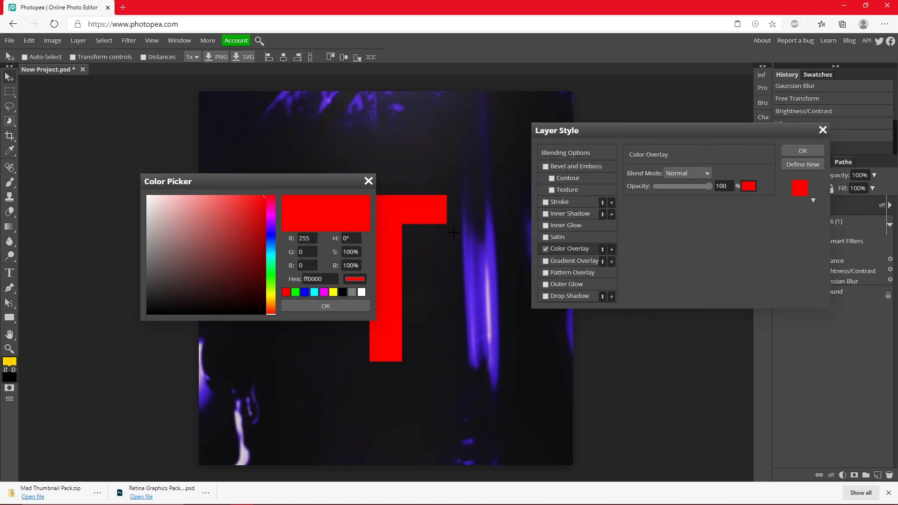
left_click_drag(271, 235, 270, 228)
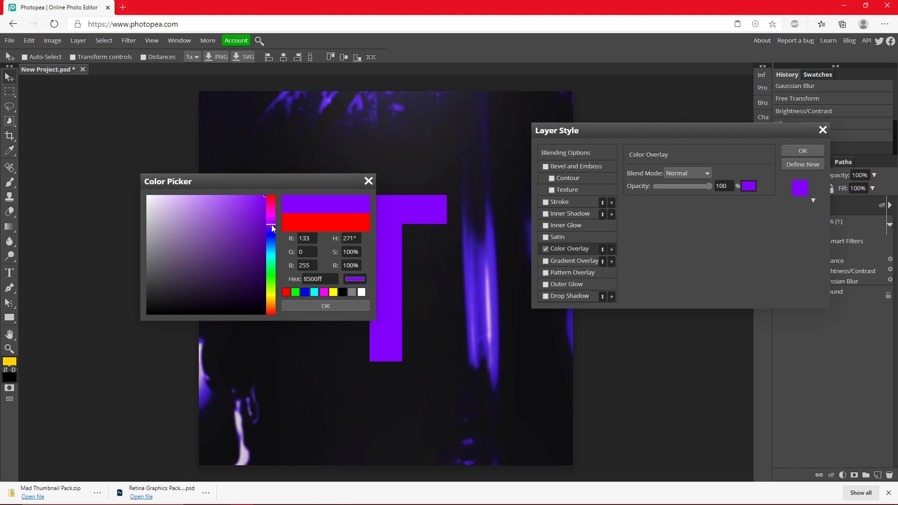
left_click(326, 306)
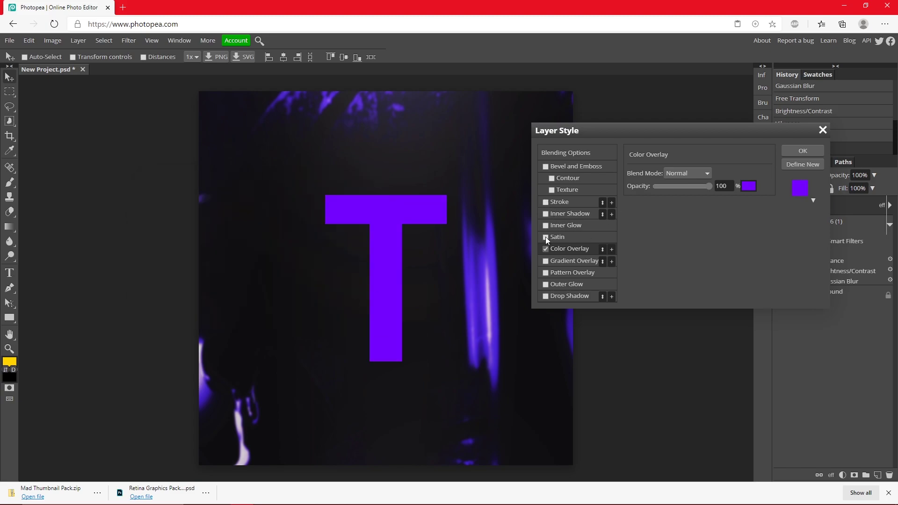
Add a muted purple Multiply Satin at 71% opacity, 17 px distance, 33 px size.
left_click(545, 236)
left_click(582, 237)
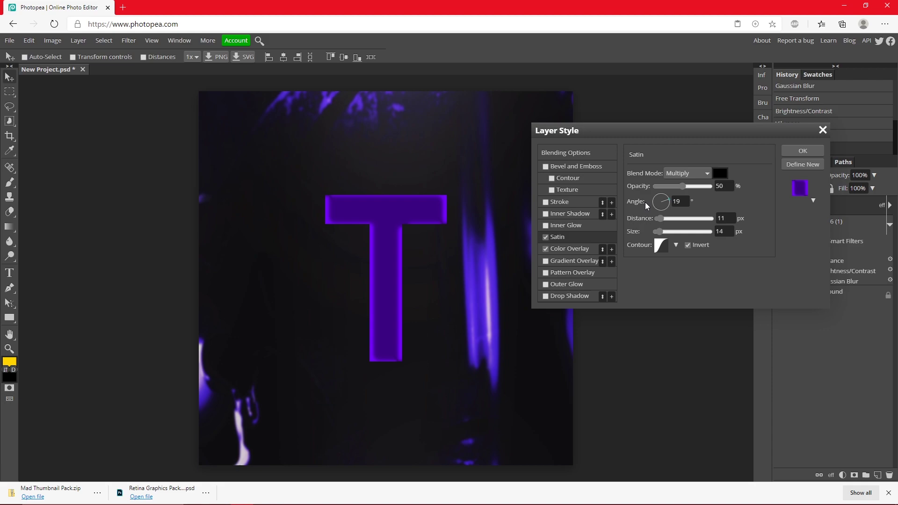
left_click_drag(659, 218, 665, 227)
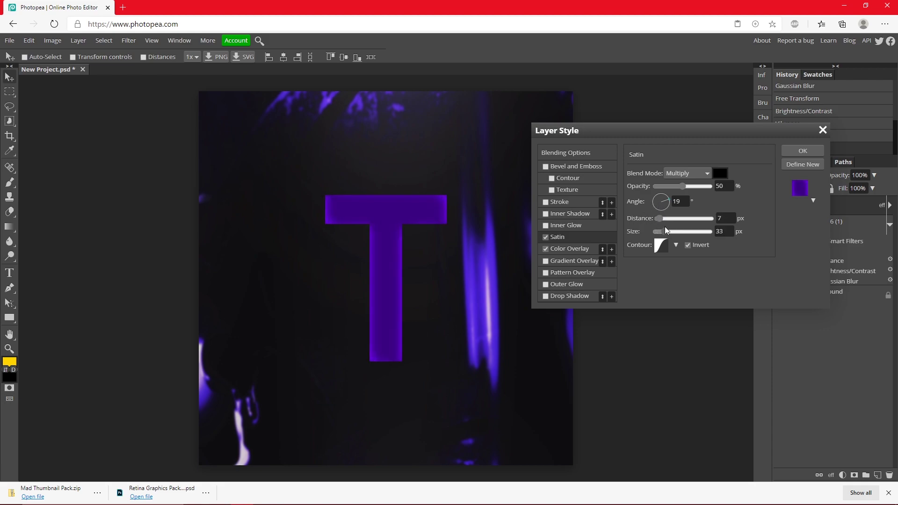
left_click_drag(671, 184, 675, 184)
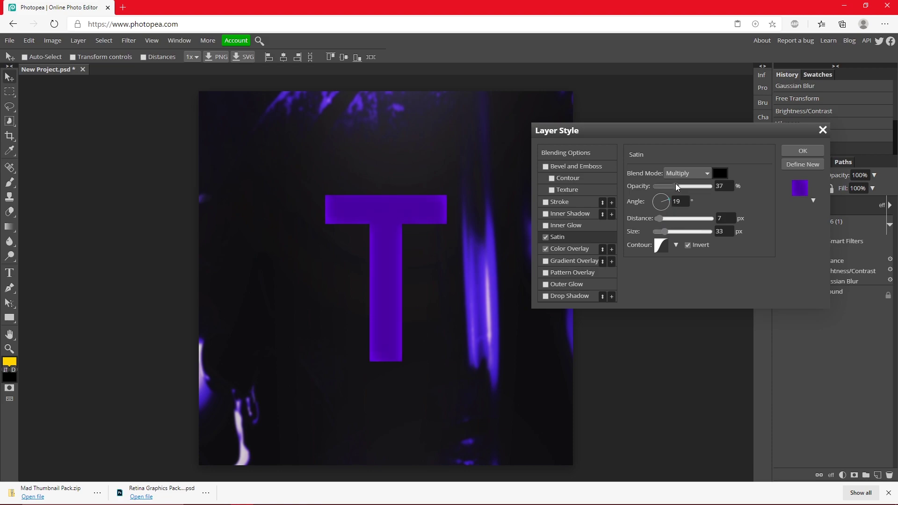
left_click(720, 173)
left_click(261, 205)
mouse_move(236, 232)
left_mouse_down()
mouse_move(266, 244)
mouse_move(265, 196)
mouse_move(242, 225)
left_mouse_up()
left_click(272, 230)
left_click(275, 222)
left_click(271, 225)
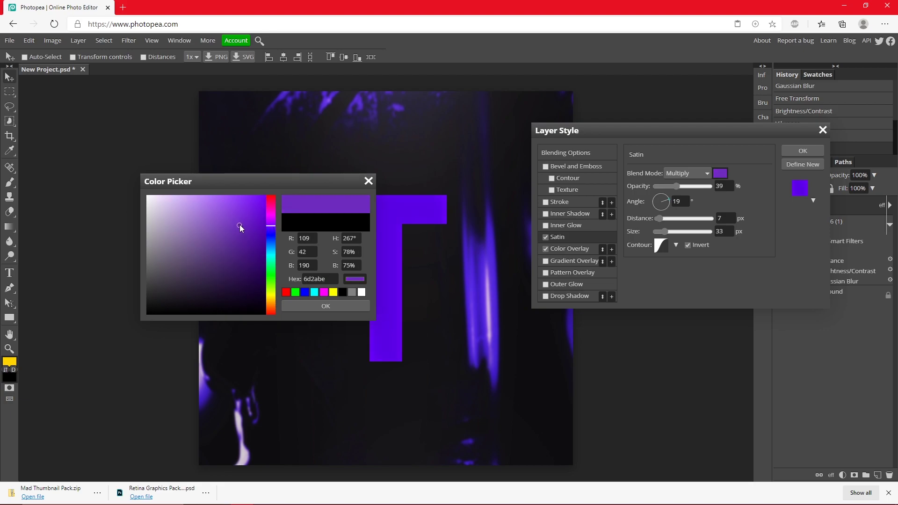
left_click(335, 305)
left_click_drag(678, 190, 695, 187)
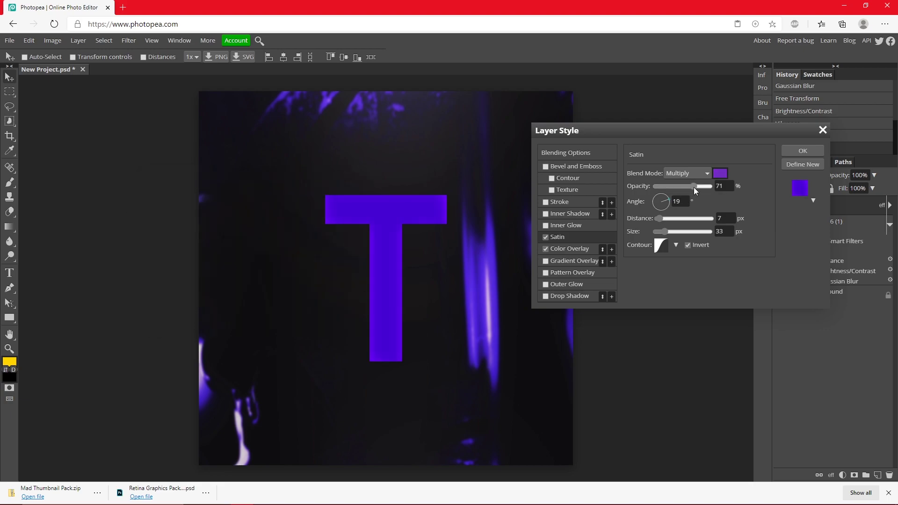
left_click_drag(688, 218, 662, 217)
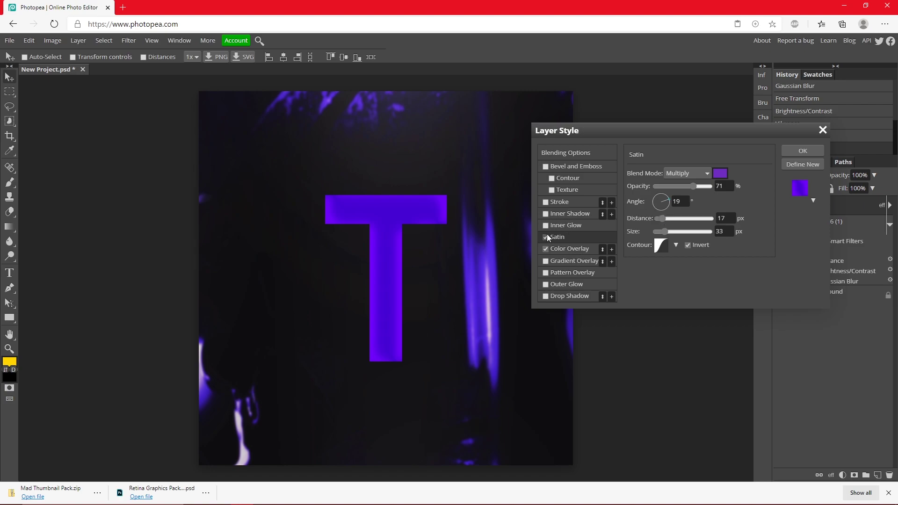
Add a drop shadow to the T at a 90° angle with a 5 px distance.
left_click(545, 296)
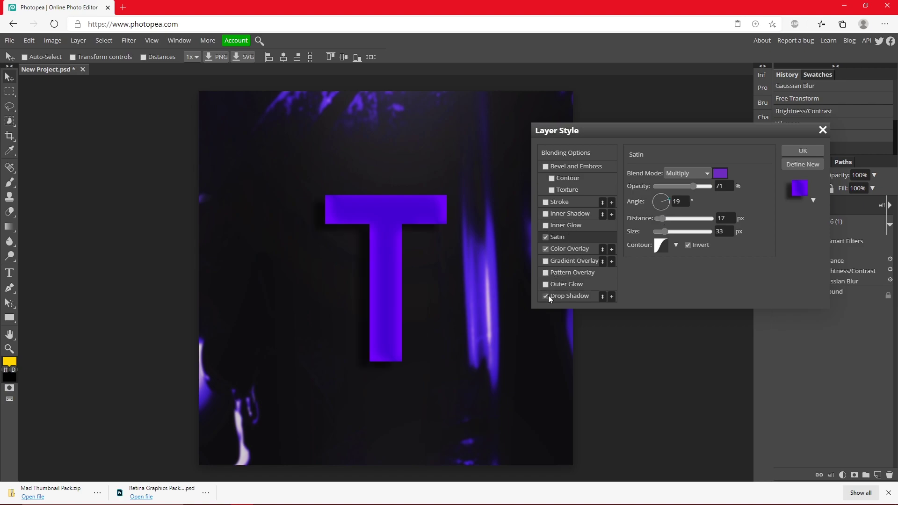
left_click(554, 297)
left_click(679, 202)
type("90")
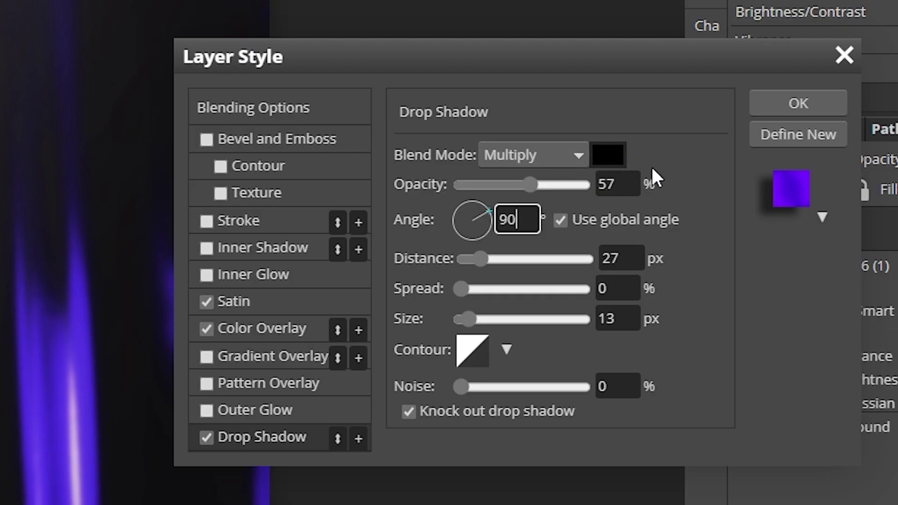
left_click(667, 271)
left_click_drag(482, 258, 468, 258)
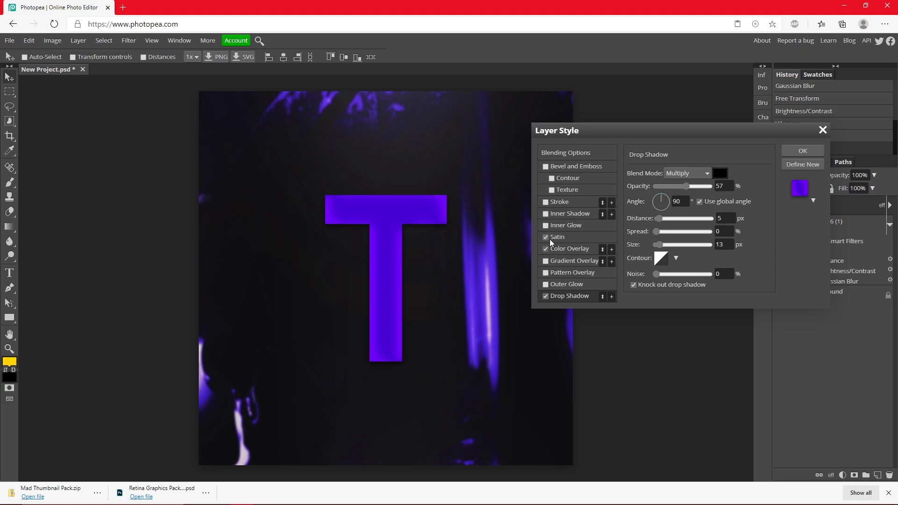
Enable an outer glow in the T's purple colour with Normal blend mode.
left_click(546, 284)
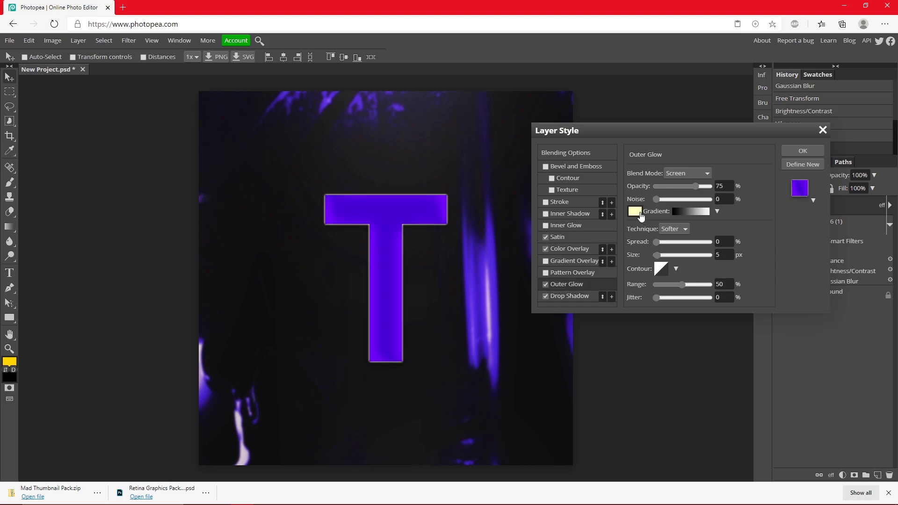
left_click(636, 211)
left_click(271, 224)
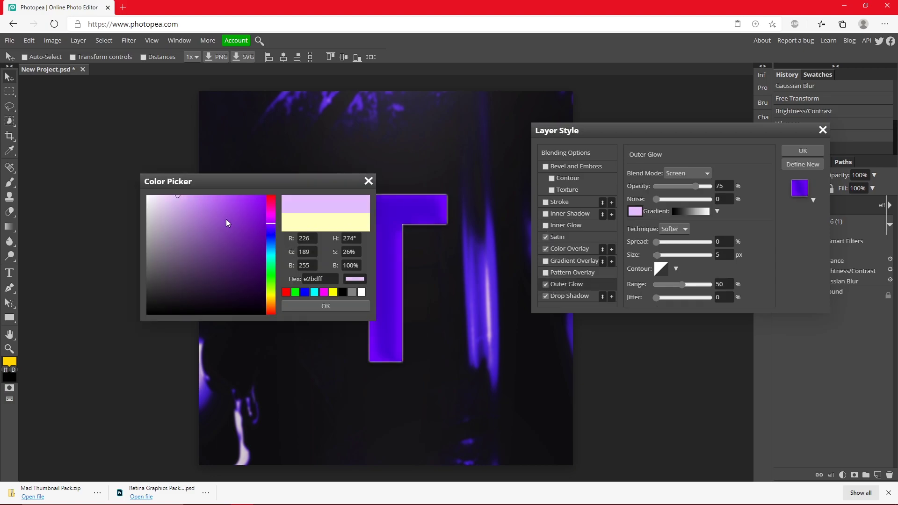
left_click(406, 204)
left_click(330, 307)
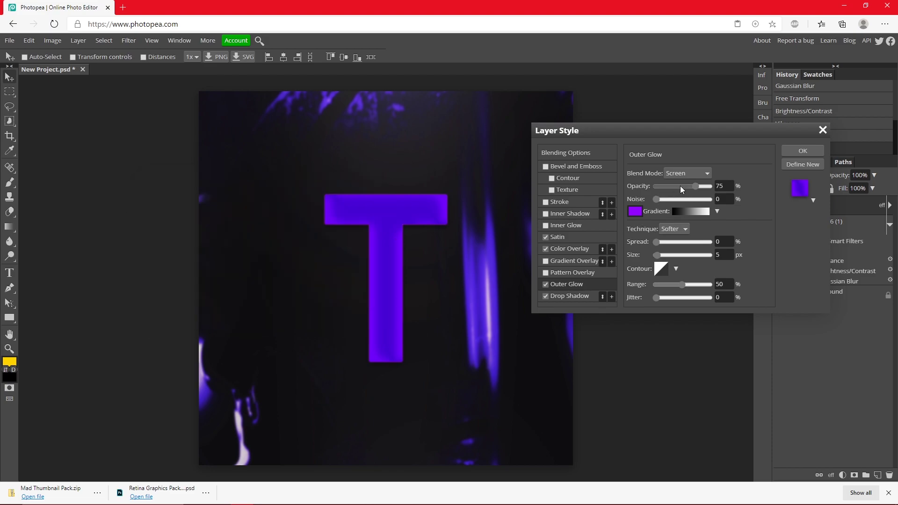
left_click(686, 177)
left_click(677, 185)
Set the glow to 25% opacity, 18% spread, 12 px size, and a blue-violet colour.
left_click_drag(698, 186, 710, 186)
left_click_drag(657, 242, 665, 242)
left_click_drag(658, 255, 660, 259)
left_click_drag(680, 187, 664, 186)
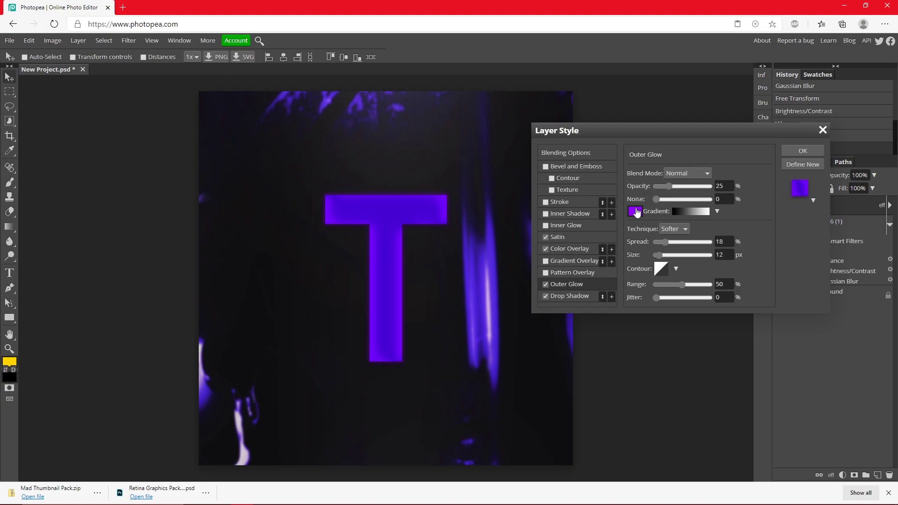
left_click(635, 211)
left_click(269, 234)
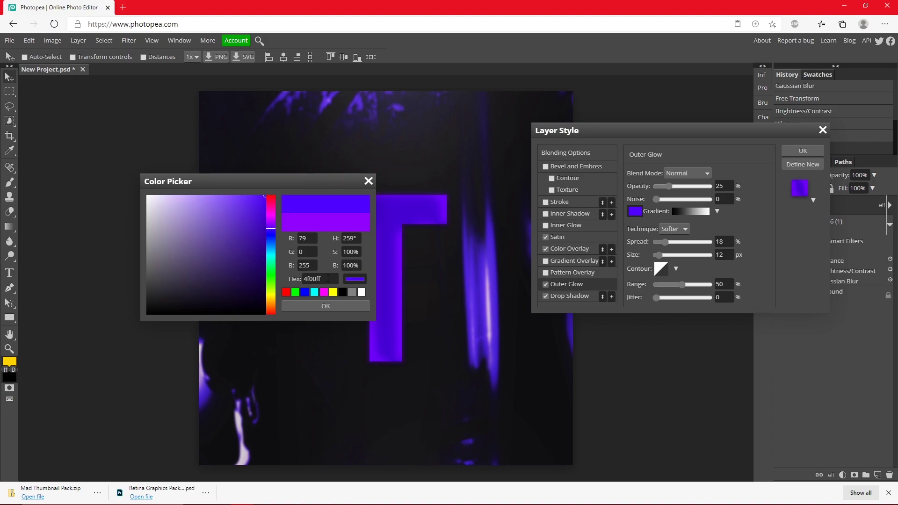
left_click(326, 307)
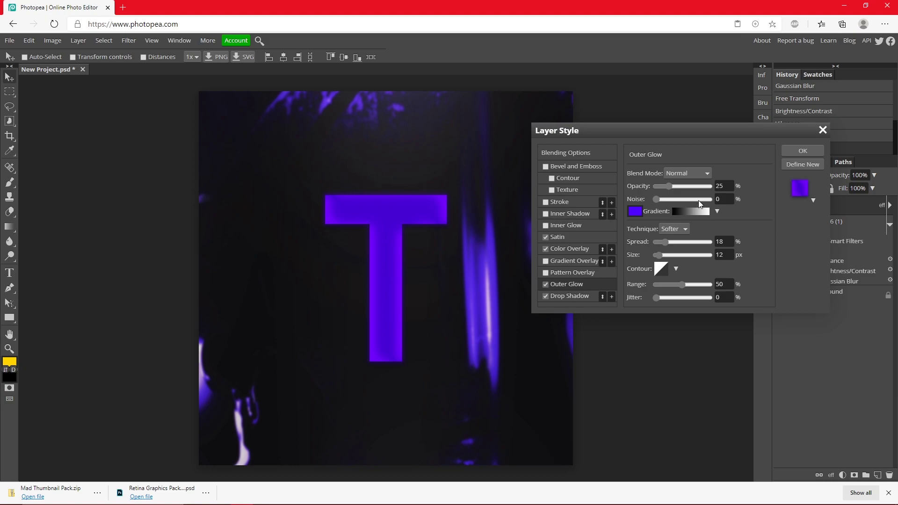
Apply the layer style and zoom in on the bottom of the T's stem.
left_click(803, 151)
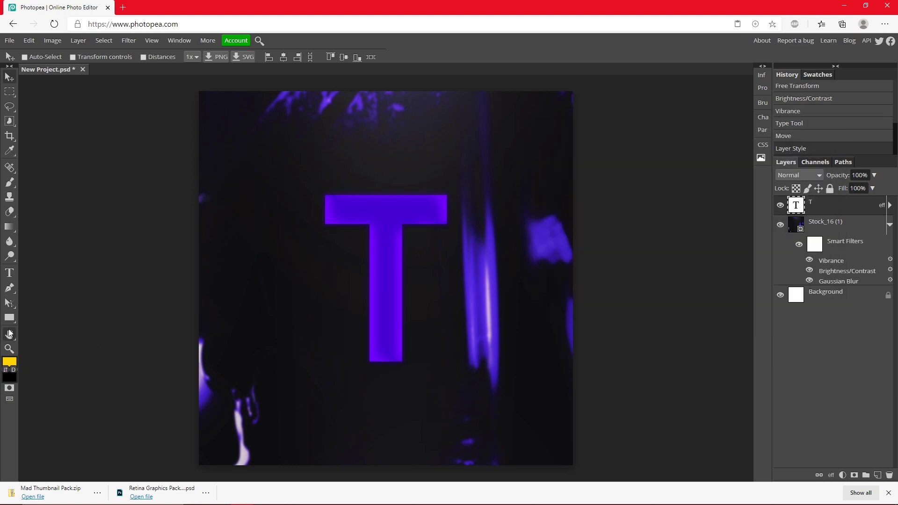
key("z")
left_click(380, 367)
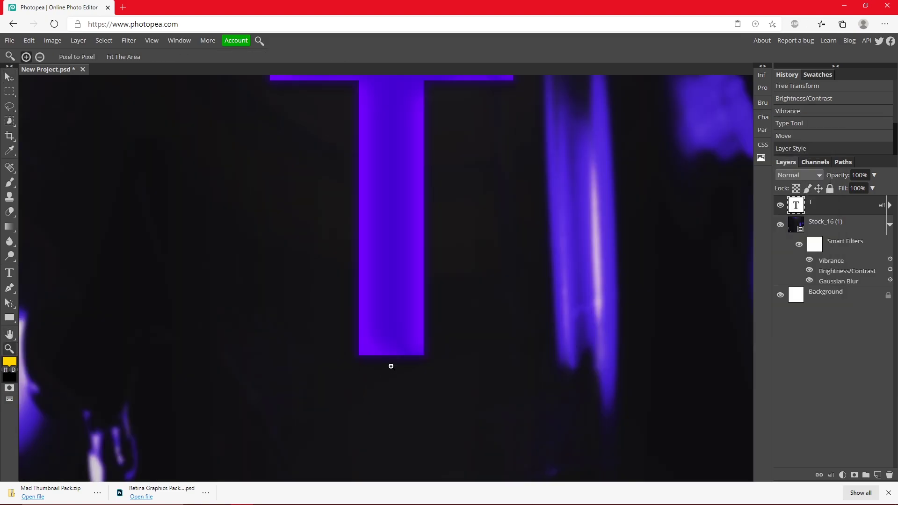
Draw a triangular Polygonal Lasso selection across the bottom of the stem.
right_click(10, 109)
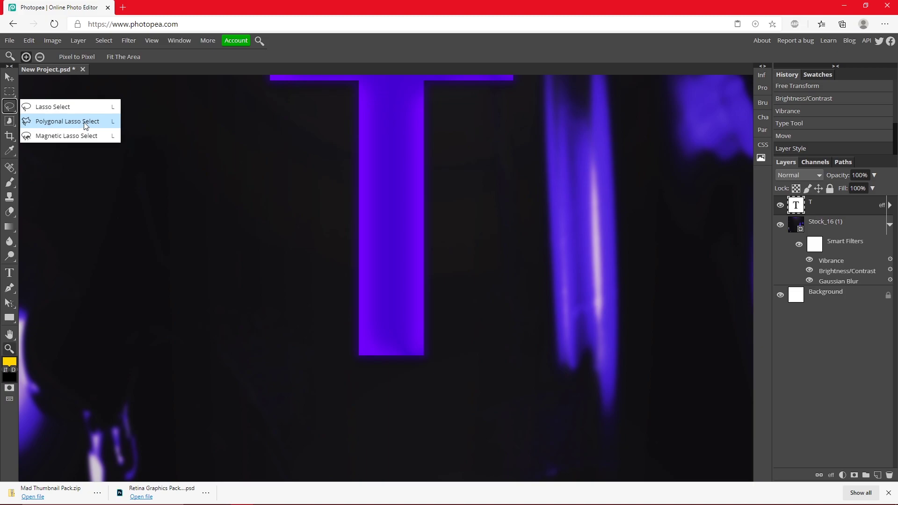
left_click(67, 121)
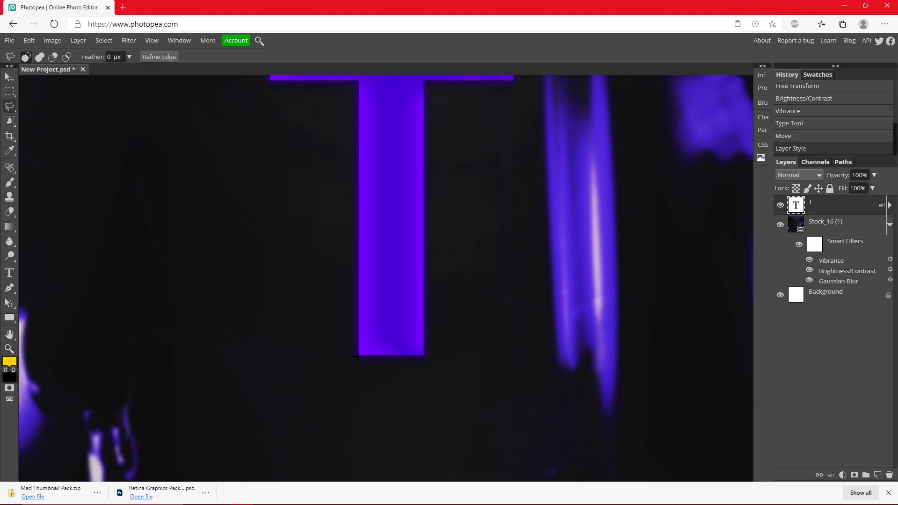
left_click(358, 356)
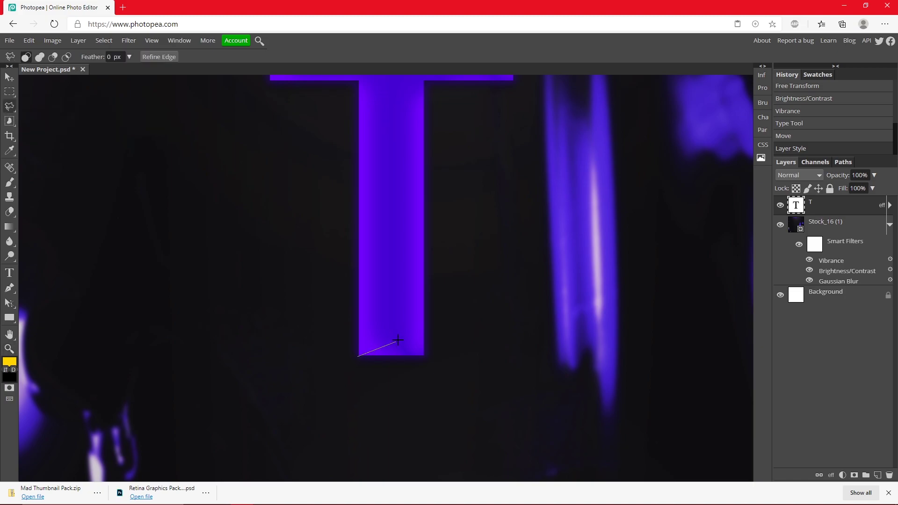
left_click(446, 275)
left_click(449, 410)
left_click(348, 389)
left_click(357, 356)
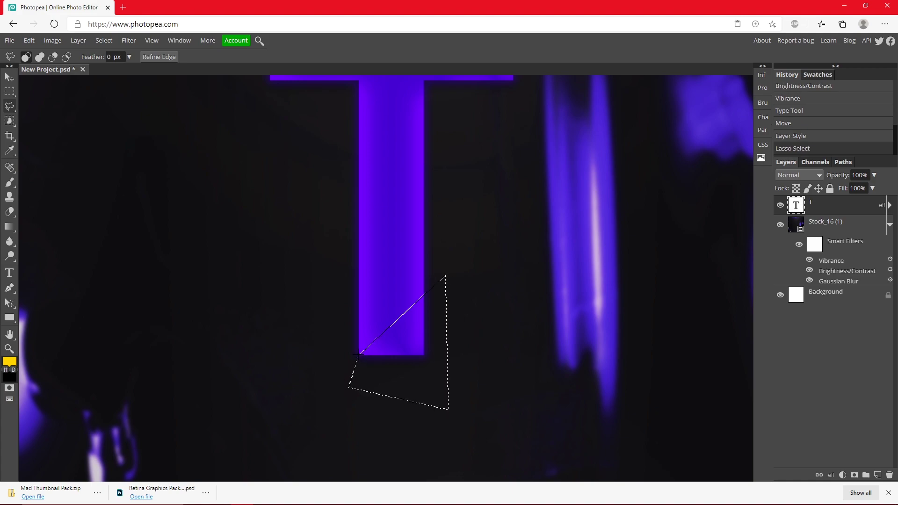
Rasterize the T, delete the selected triangle, deselect, and zoom out to the whole image.
key("Delete")
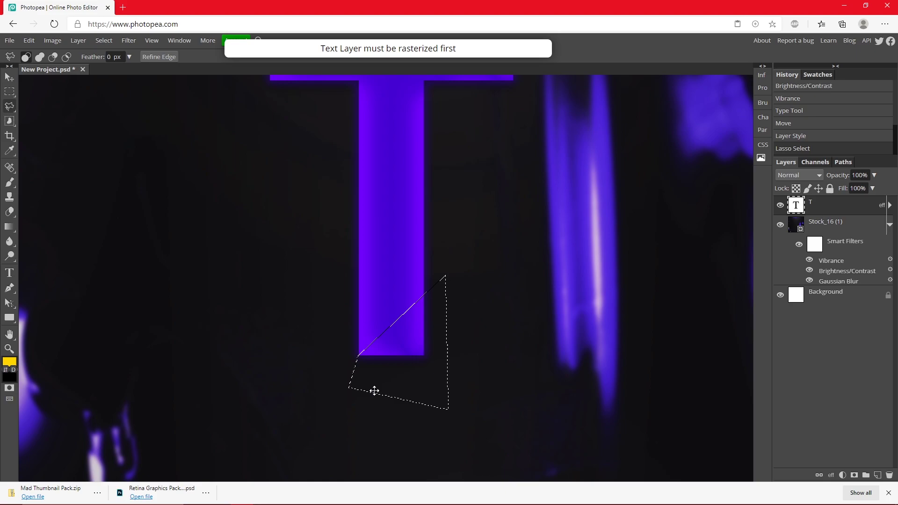
right_click(843, 210)
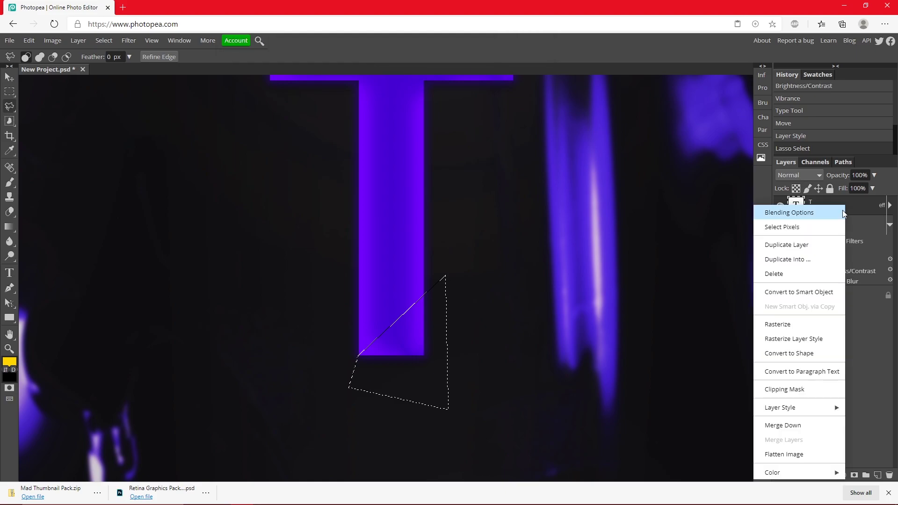
left_click(795, 322)
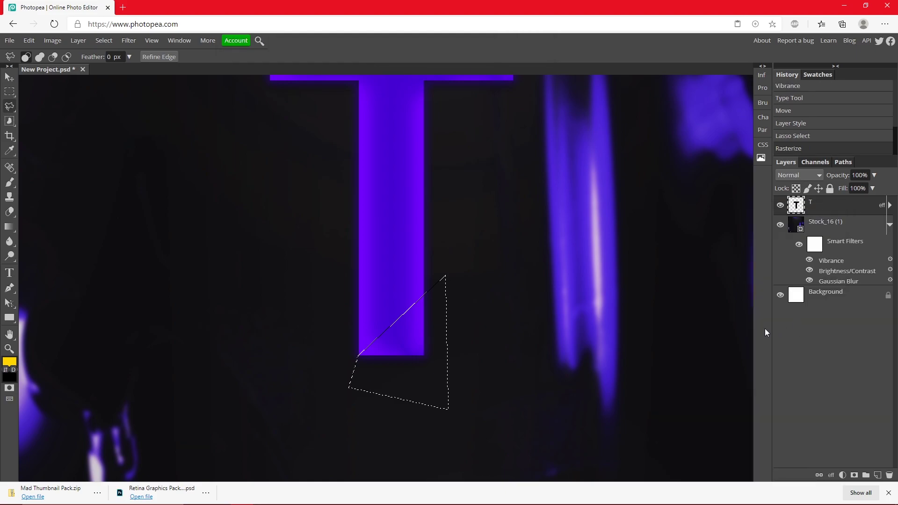
key("Delete")
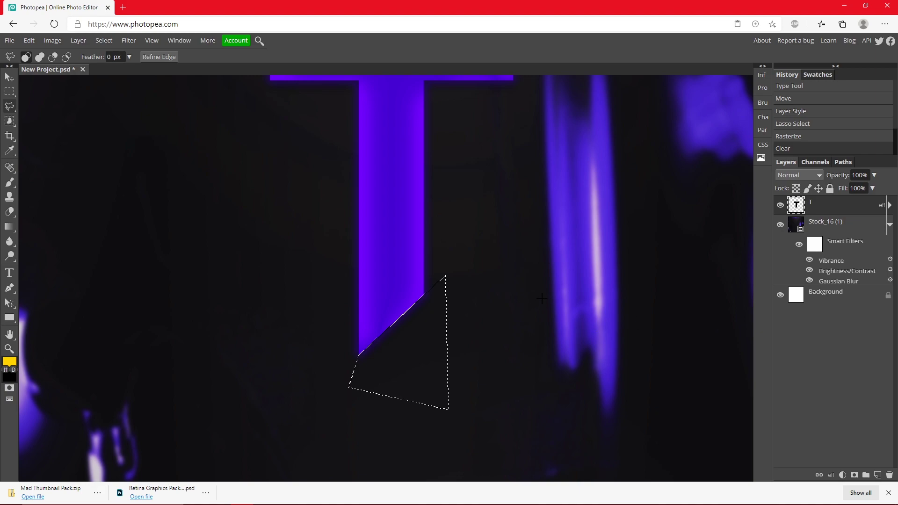
key("d")
key("ctrl+d")
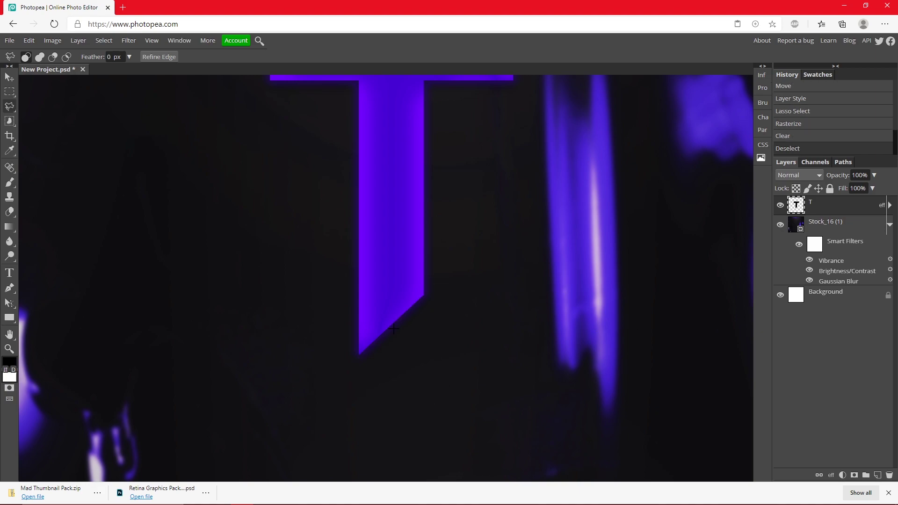
left_click(9, 348)
left_click(274, 306, "alt")
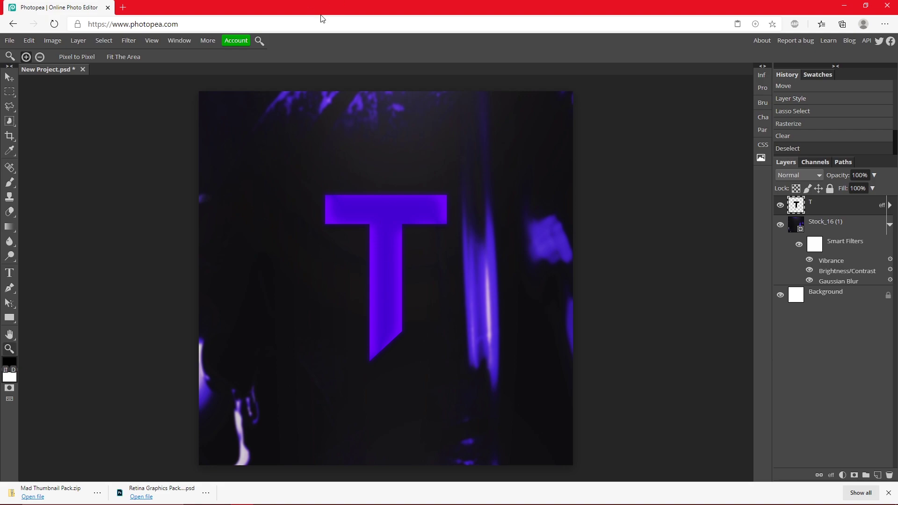
Open the pack's Light folder in File Explorer and drag Brush Light (5) onto the Photopea canvas.
left_click_drag(320, 4, 575, 35)
left_click_drag(232, 93, 228, 85)
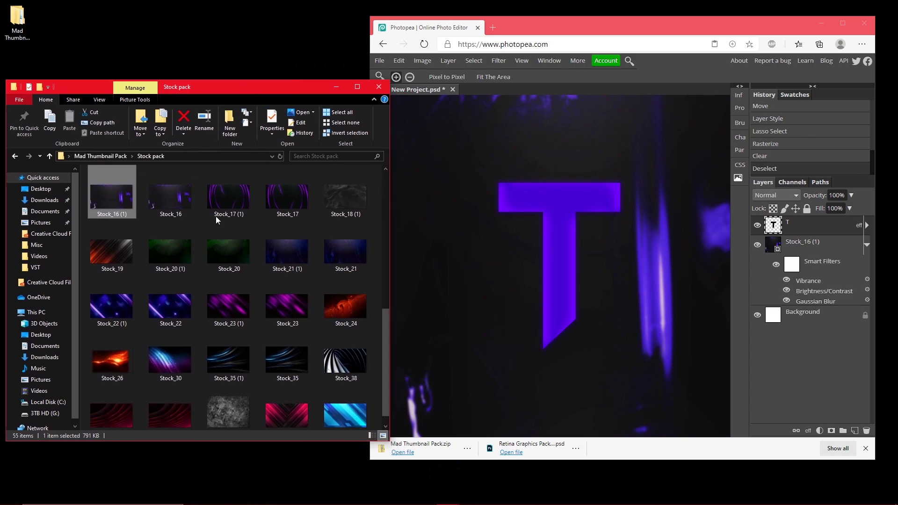
key("alt+Left")
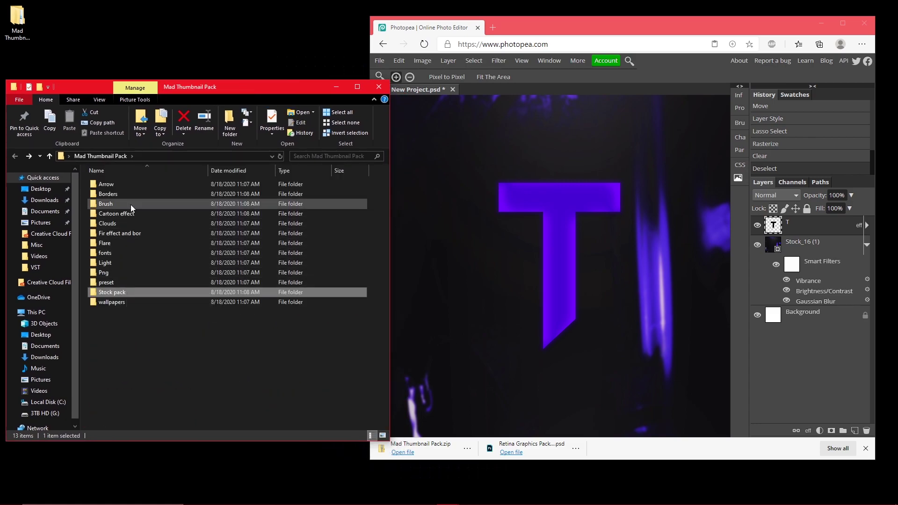
double_click(130, 264)
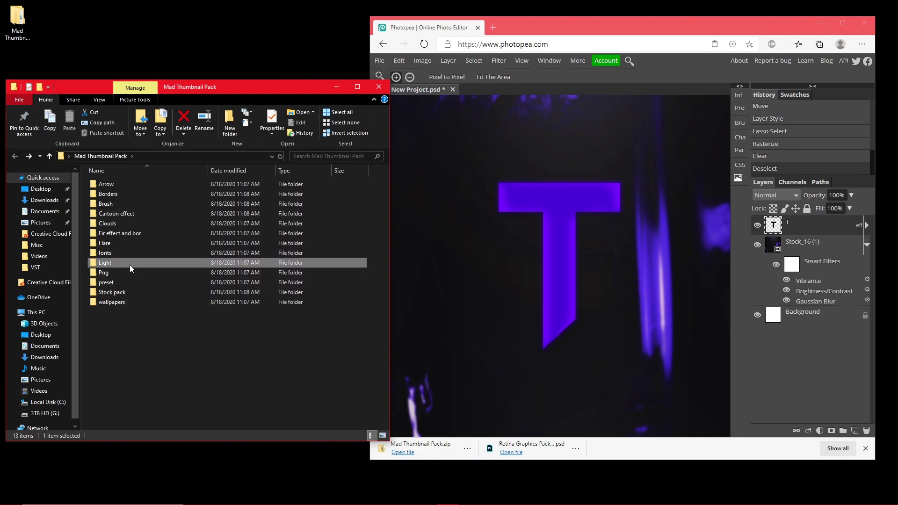
scroll(298, 260, "up", 2)
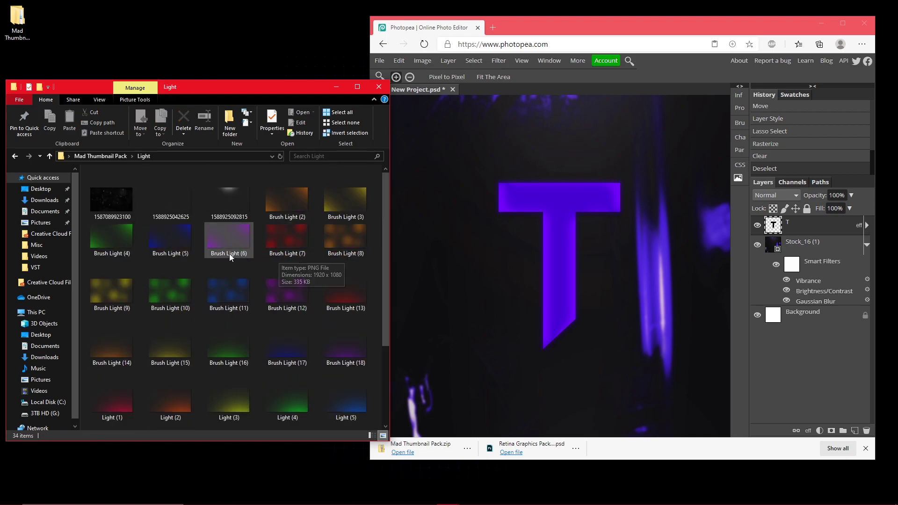
left_click_drag(170, 241, 528, 250)
key("super+Up")
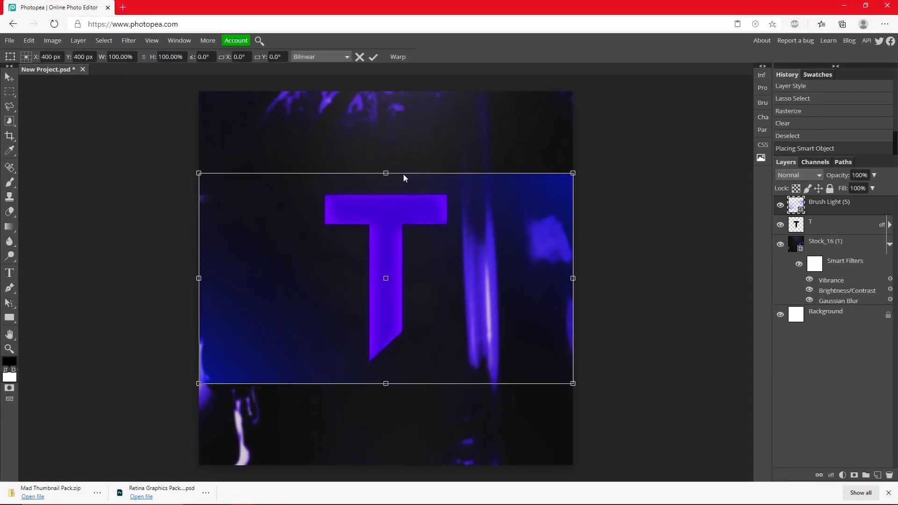
Stretch Brush Light (5) to the canvas's top and bottom edges, commit, and zoom to check.
left_click_drag(386, 173, 387, 91)
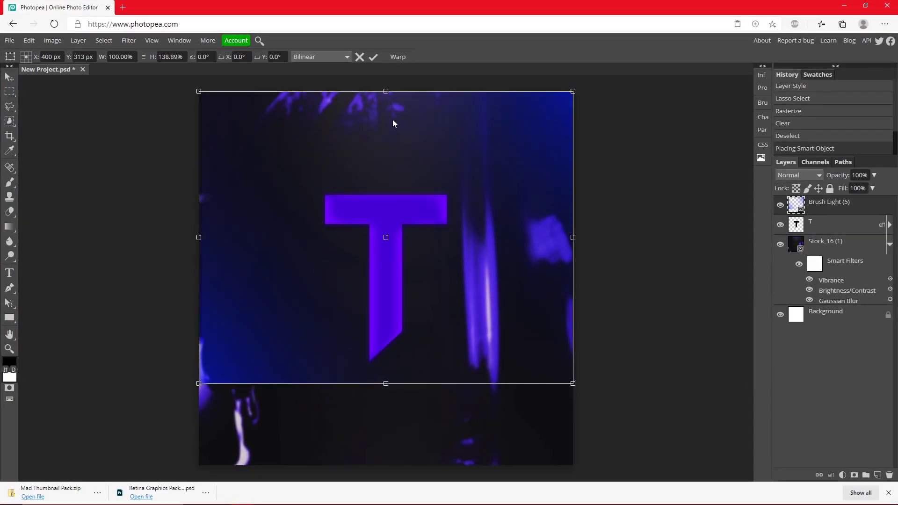
left_click_drag(386, 383, 392, 466)
left_click(374, 57)
key("z")
scroll(471, 223, "up", 2)
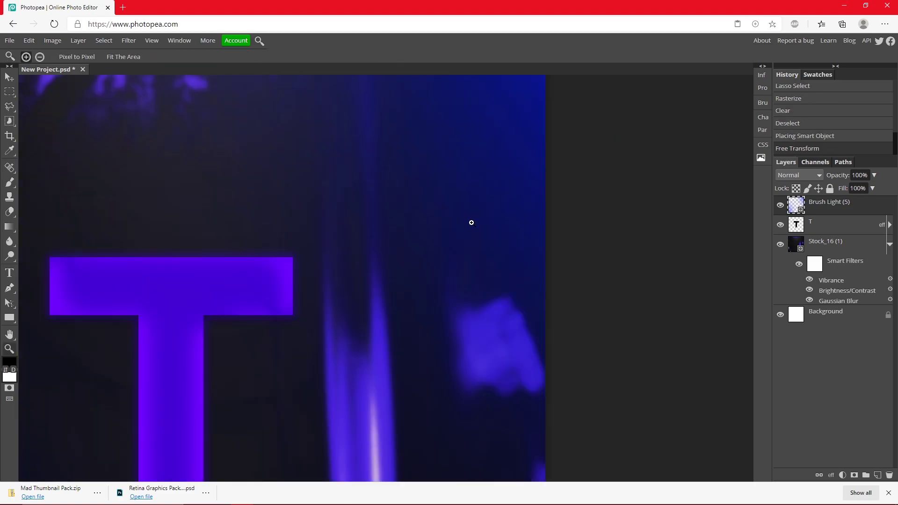
scroll(305, 247, "down", 3)
scroll(307, 257, "up", 2)
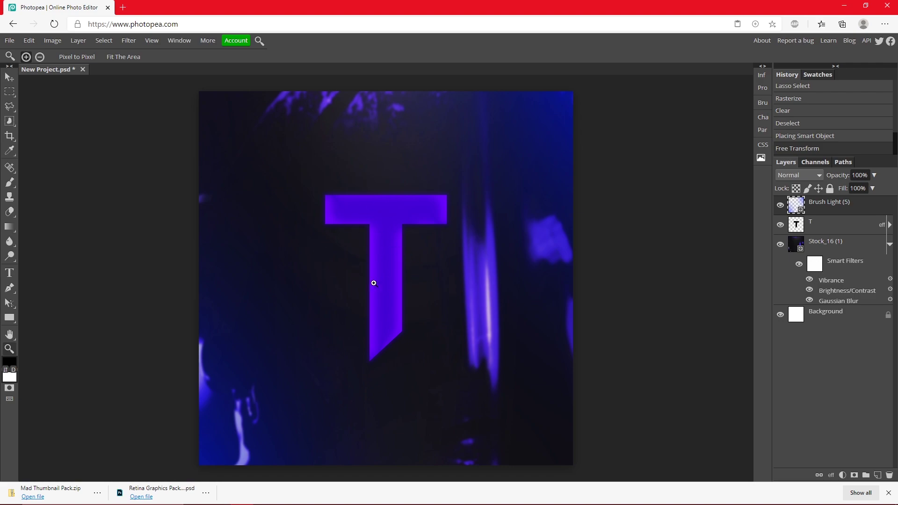
scroll(364, 256, "down", 1)
Free Transform the T to about 130% proportionally and move it to the canvas centre.
left_click(29, 40)
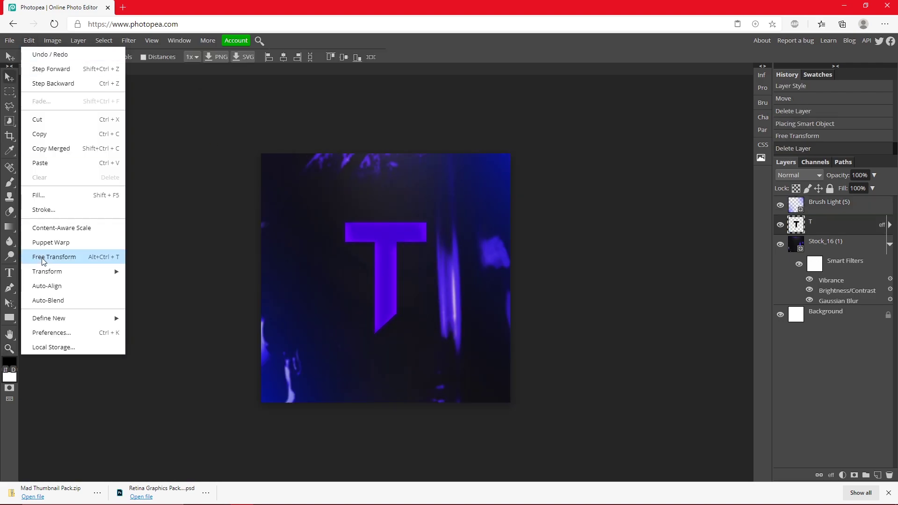
left_click(70, 256)
left_click_drag(387, 223, 386, 205)
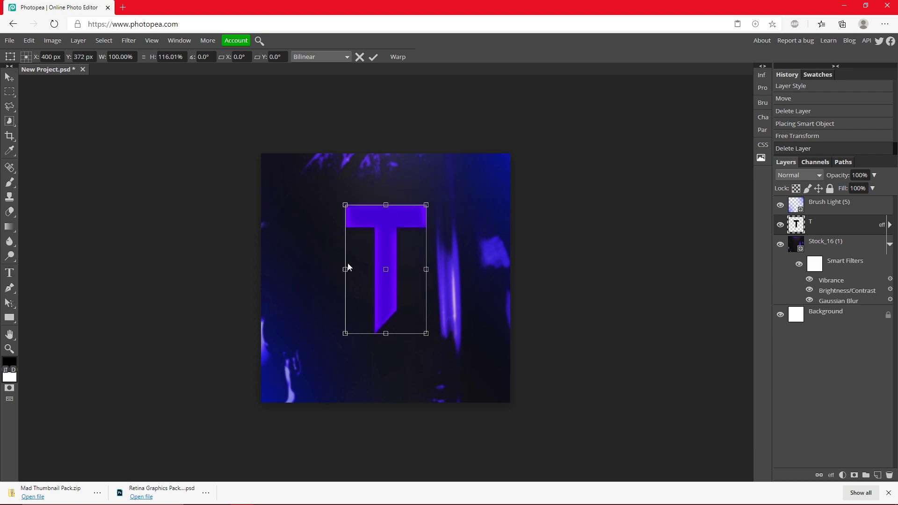
key("Escape")
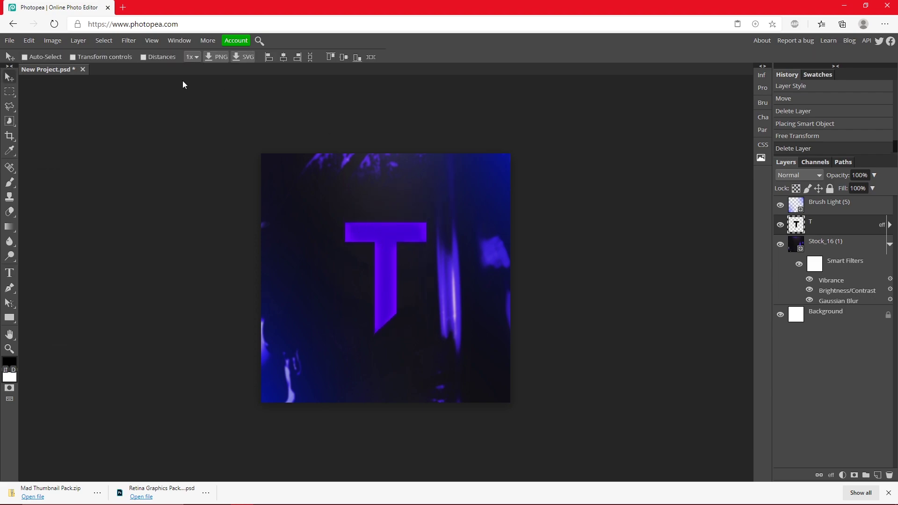
left_click(29, 41)
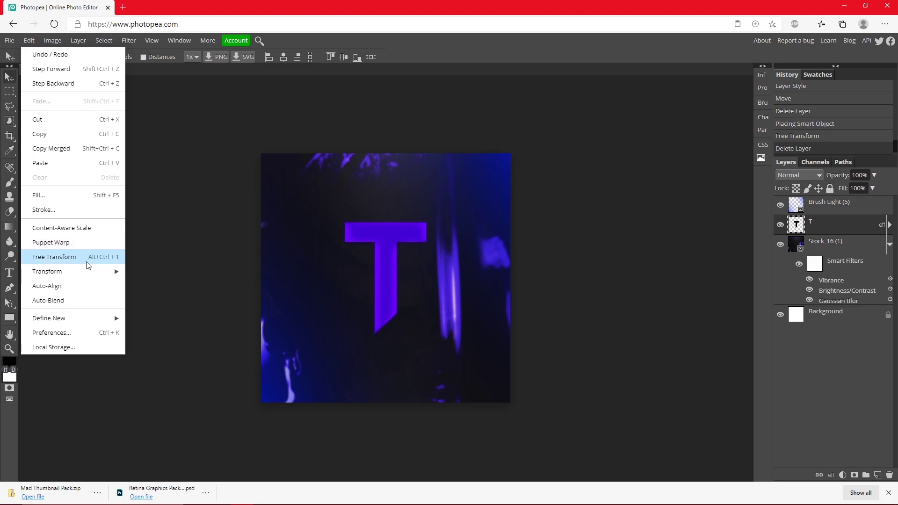
left_click(109, 256)
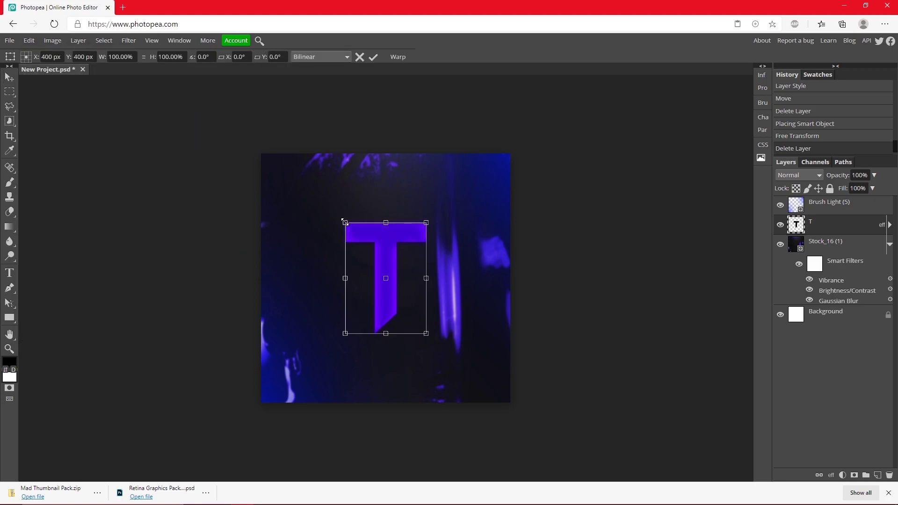
left_click_drag(346, 223, 320, 211)
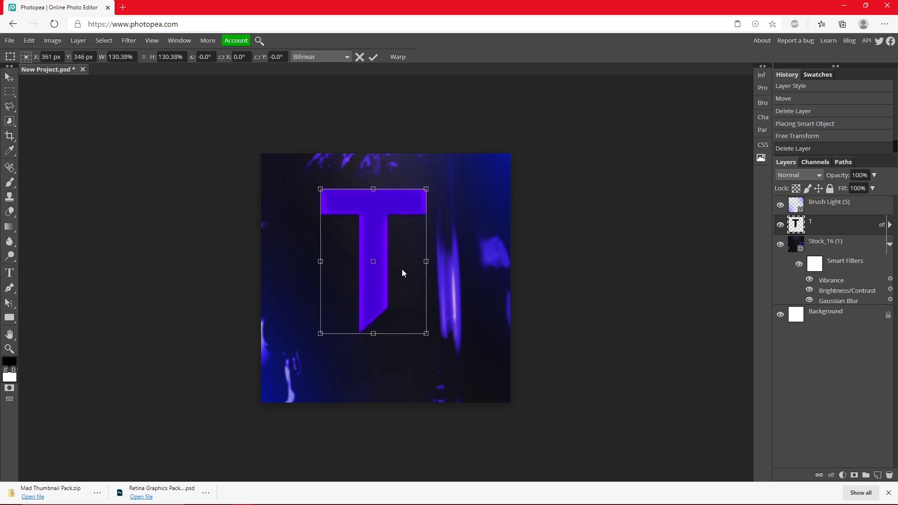
left_click_drag(402, 269, 383, 290)
left_click(373, 56)
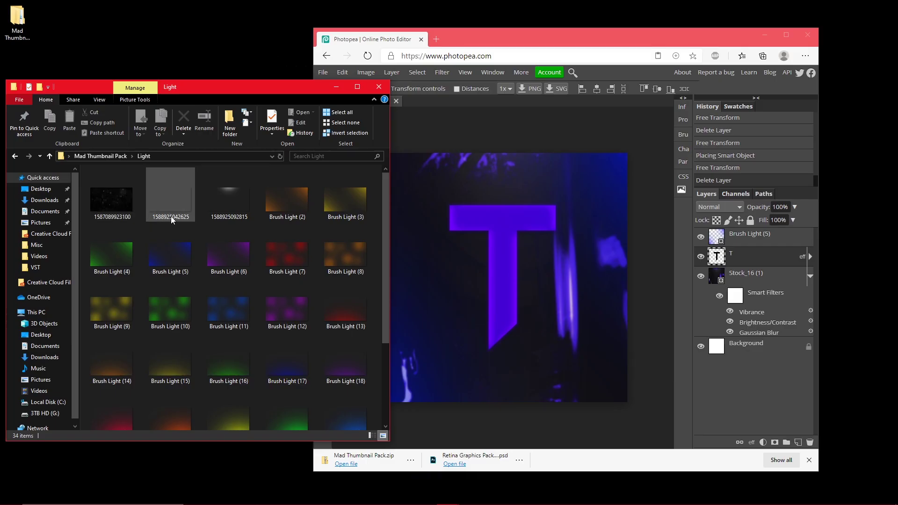
key("alt+Up")
double_click(118, 262)
left_click_drag(105, 199, 530, 254)
left_click(719, 206)
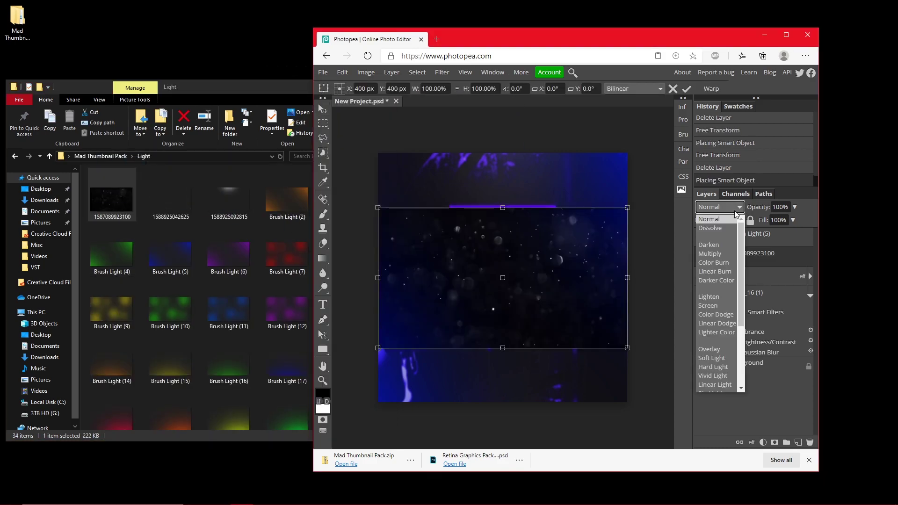
left_click(721, 305)
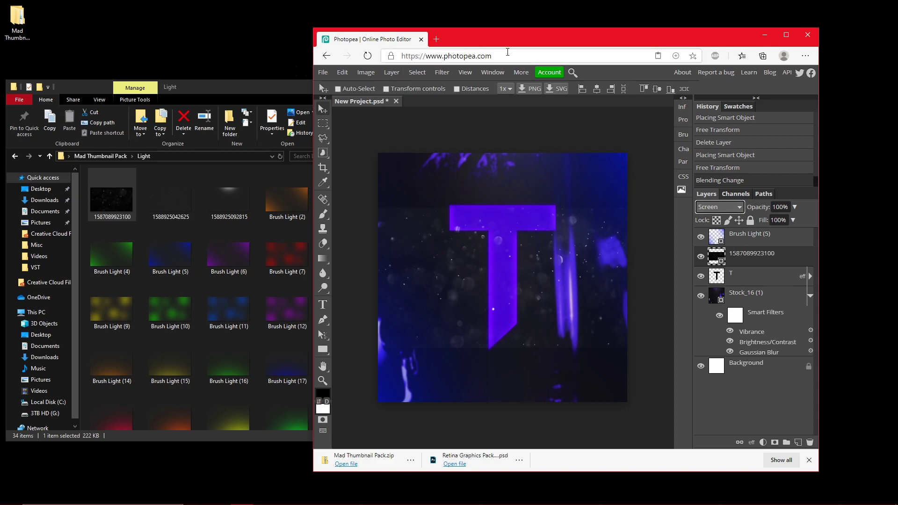
left_click_drag(492, 37, 405, 72)
double_click(406, 72)
Enlarge the particle layer to about 165% and position it to cover the canvas.
left_click(29, 41)
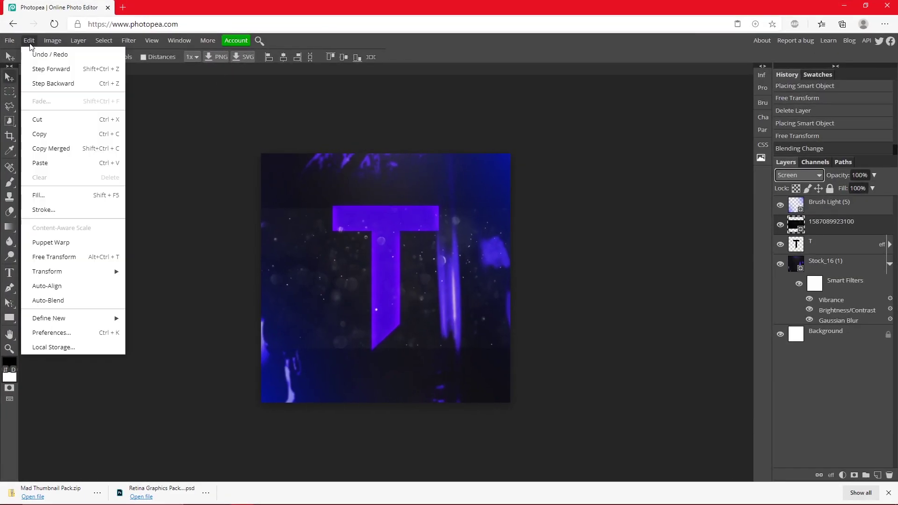
left_click(105, 257)
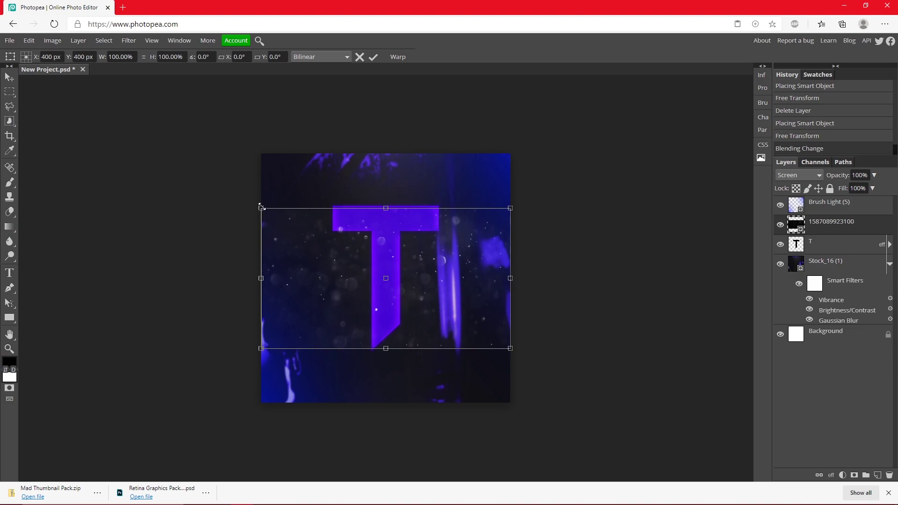
left_click_drag(261, 208, 99, 117)
left_click_drag(349, 235, 427, 280)
left_click_drag(380, 169, 376, 153)
Commit the particle layer's size, move it beneath the T, and set its opacity to 31%.
left_click(373, 56)
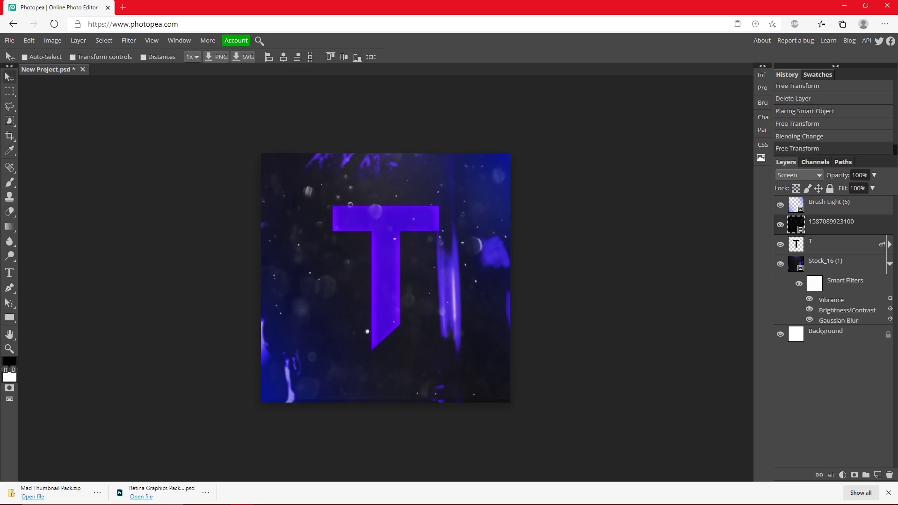
left_click_drag(875, 176, 859, 189)
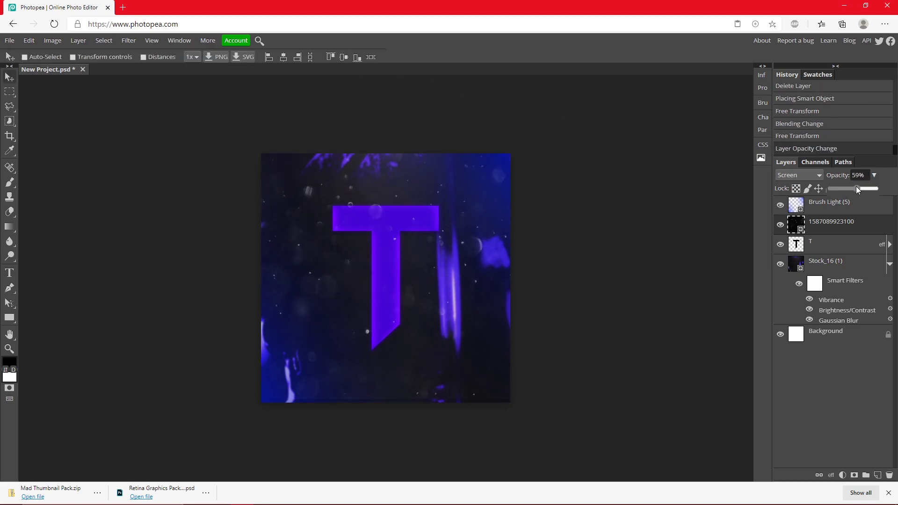
left_click_drag(825, 230, 824, 255)
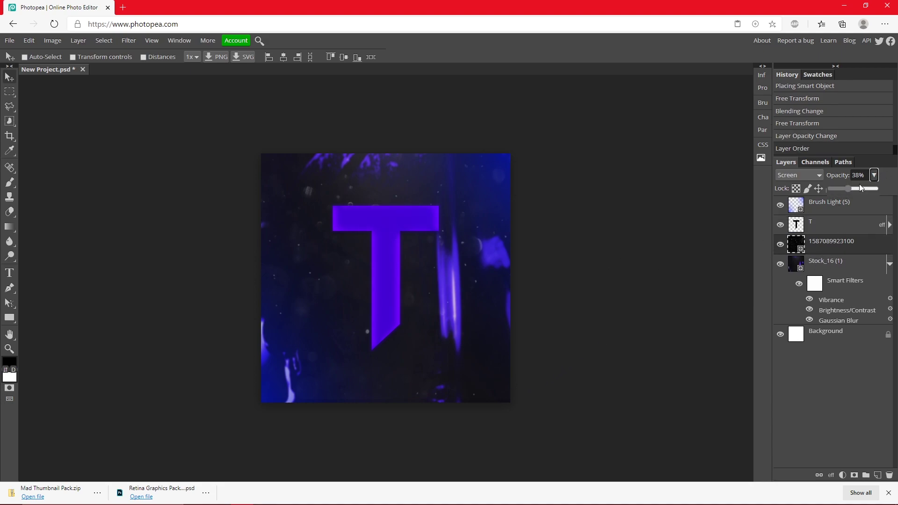
left_click_drag(860, 185, 846, 190)
left_click(591, 240)
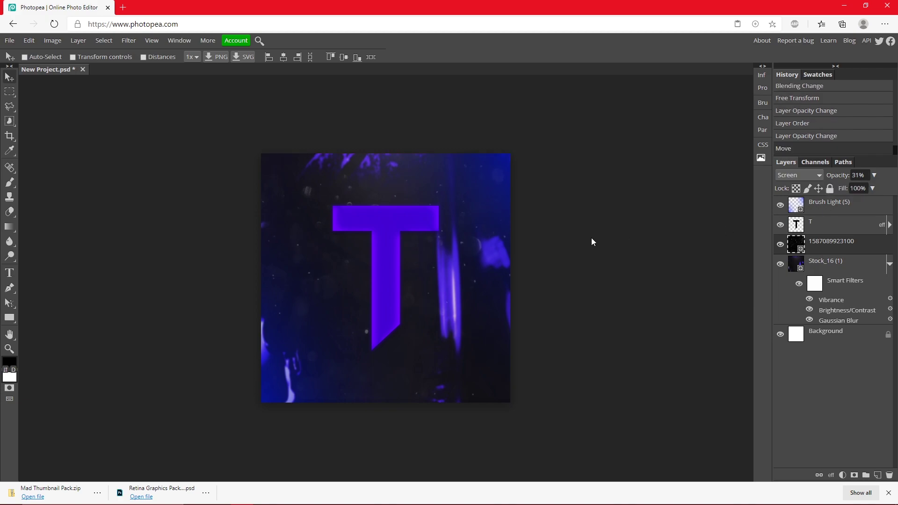